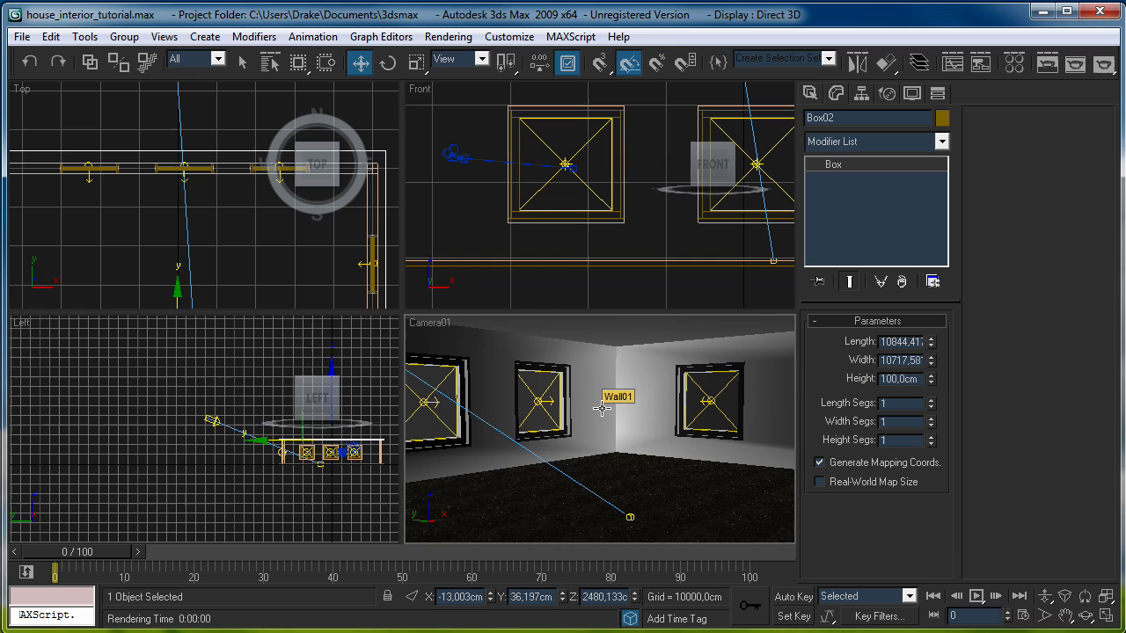
Activate the Top viewport and select the directional light Direct01.
{"action": "left_click", "coordinate": [810, 94]}
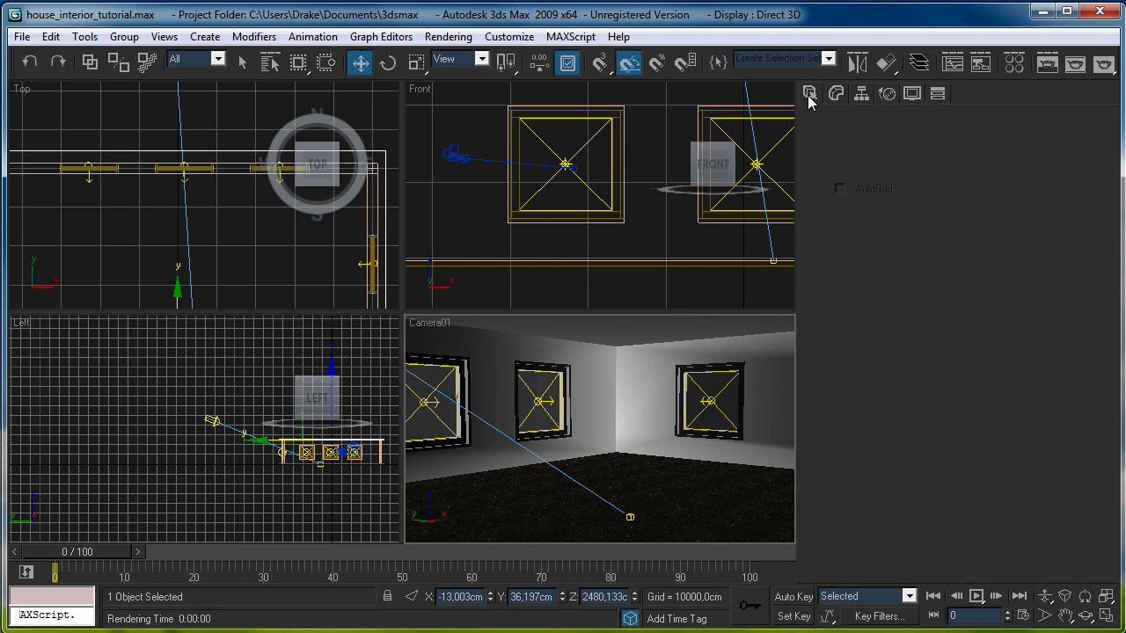
{"action": "left_click", "coordinate": [835, 97]}
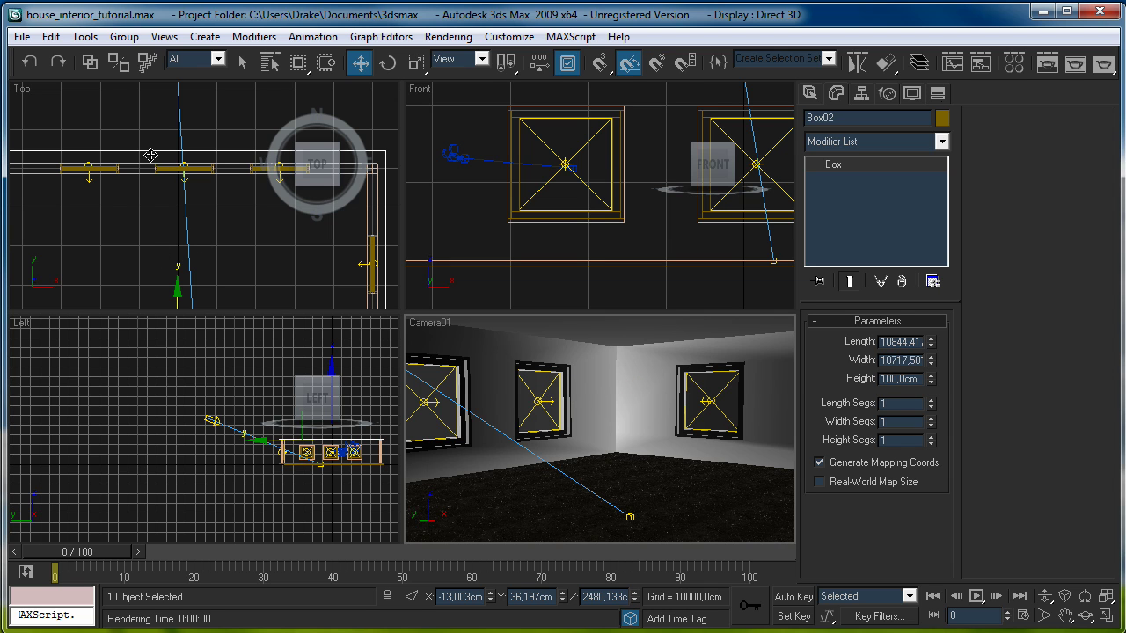
{"action": "left_click", "coordinate": [164, 127]}
{"action": "scroll", "coordinate": [198, 129], "scroll_direction": "down", "scroll_amount": 3}
{"action": "left_click", "coordinate": [191, 87]}
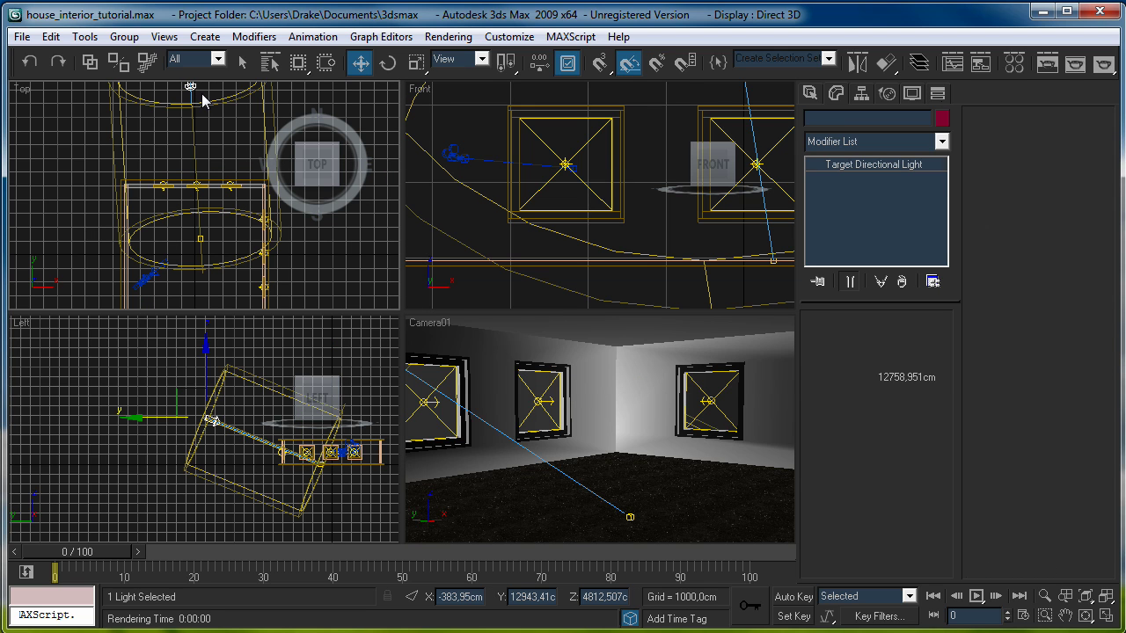
Move Direct01 along X to a new spot outside the room, aimed inward.
{"action": "scroll", "coordinate": [220, 237], "scroll_direction": "up", "scroll_amount": 2}
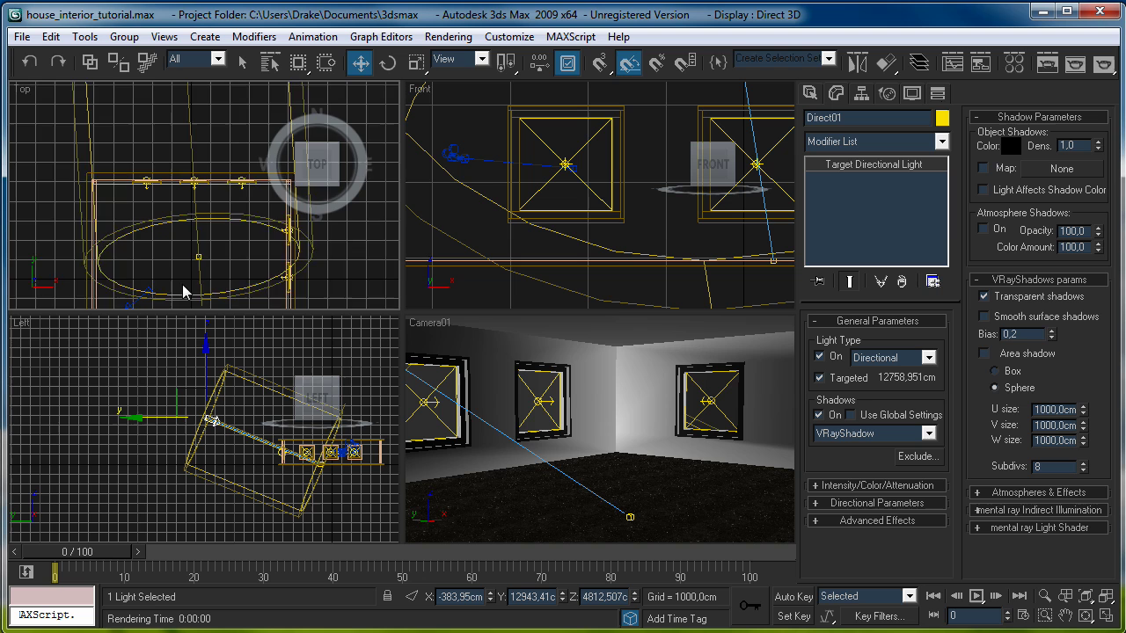
{"action": "scroll", "coordinate": [185, 292], "scroll_direction": "down", "scroll_amount": 2}
{"action": "middle_click_drag", "start_coordinate": [219, 203], "coordinate": [196, 158]}
{"action": "left_click_drag", "start_coordinate": [193, 126], "coordinate": [345, 289]}
{"action": "middle_click_drag", "start_coordinate": [343, 277], "coordinate": [308, 207]}
{"action": "left_click_drag", "start_coordinate": [347, 236], "coordinate": [327, 241]}
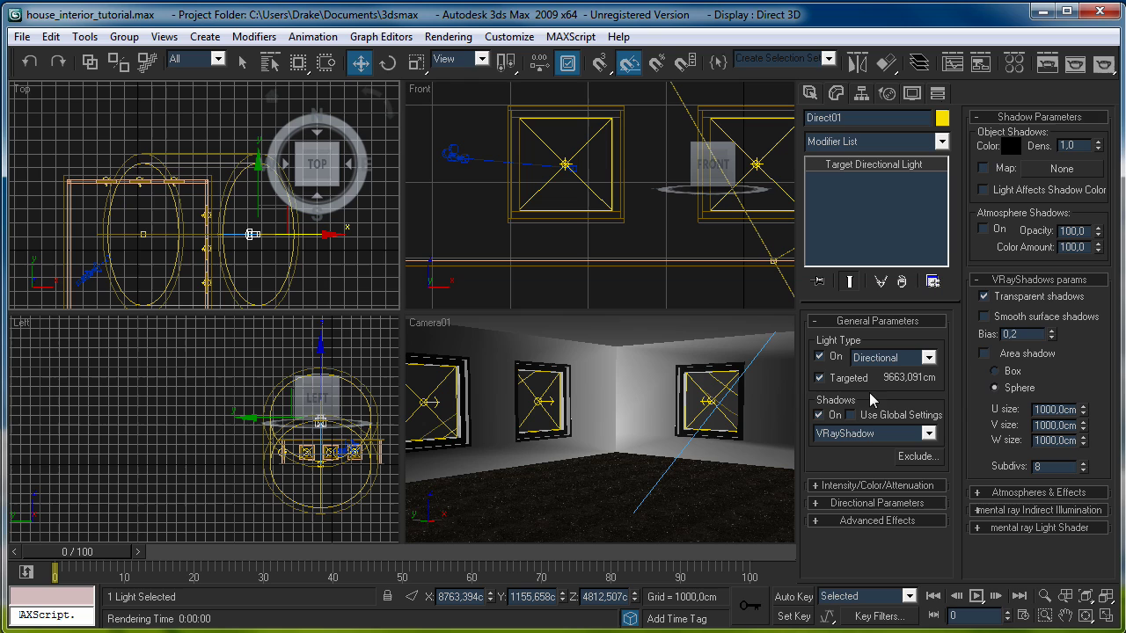
Set Direct01's intensity Multiplier to 10.
{"action": "left_click", "coordinate": [859, 486]}
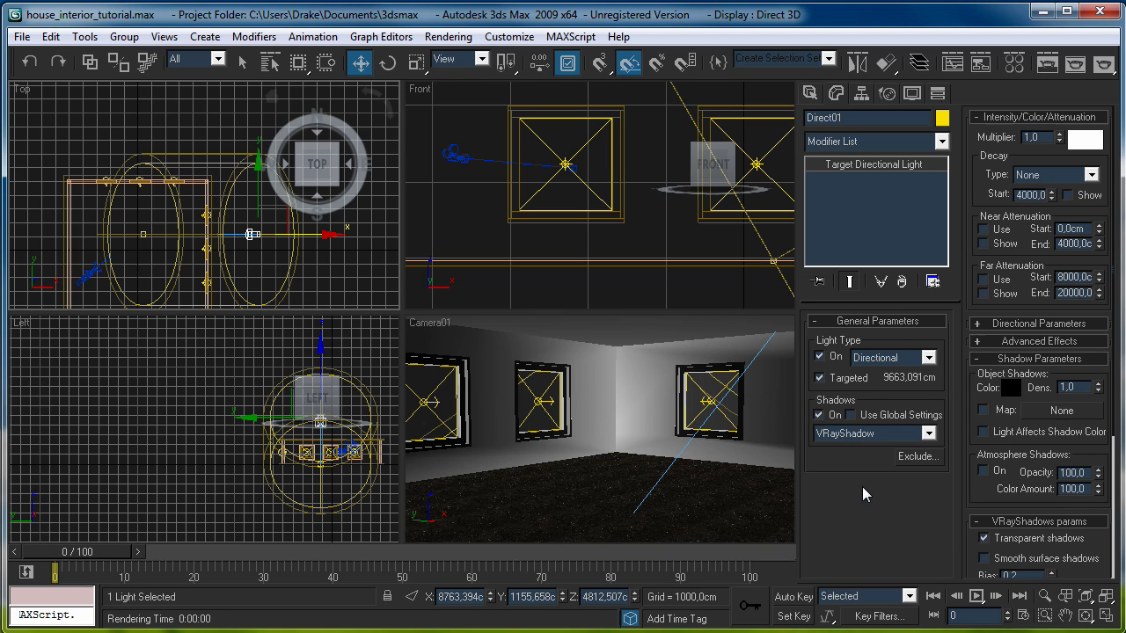
{"action": "double_click", "coordinate": [1026, 137]}
{"action": "type", "text": "10"}
{"action": "key", "text": "Return"}
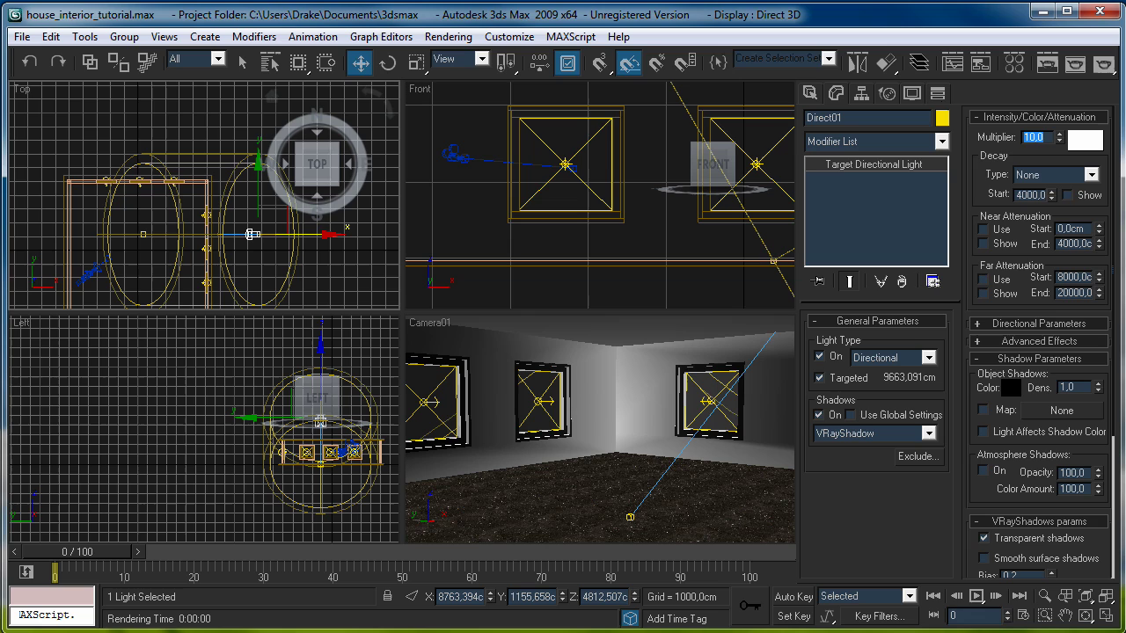
Switch the VRayShadow area shape from Sphere to Box and activate the Camera01 viewport.
{"action": "left_click", "coordinate": [1010, 357]}
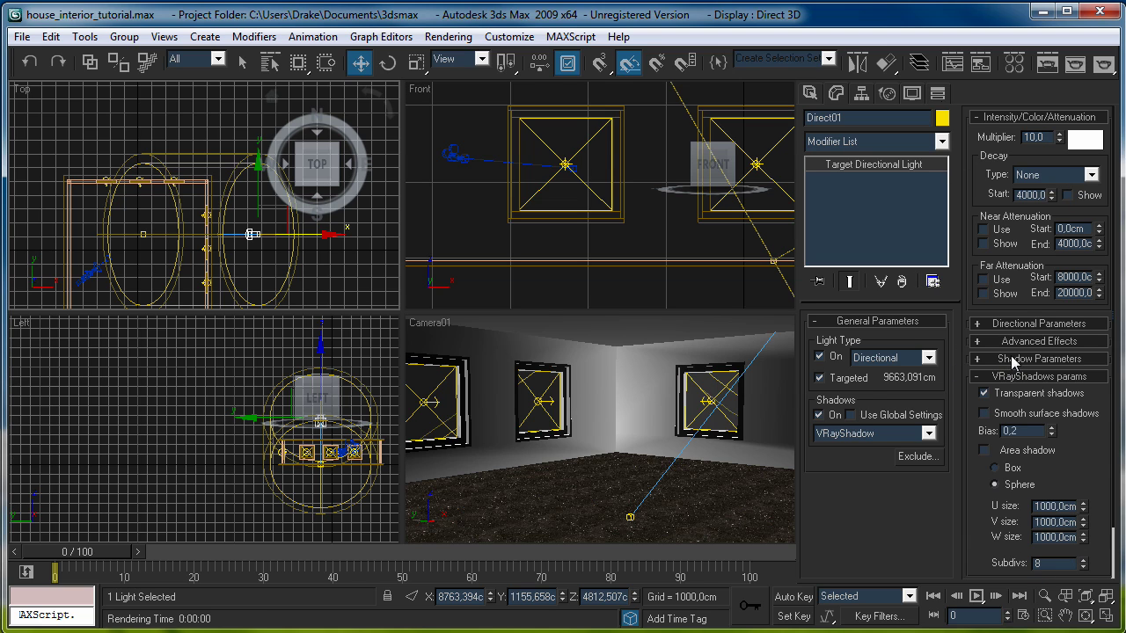
{"action": "left_click", "coordinate": [1024, 378]}
{"action": "left_click", "coordinate": [1024, 381]}
{"action": "left_click_drag", "start_coordinate": [995, 564], "coordinate": [1000, 411]}
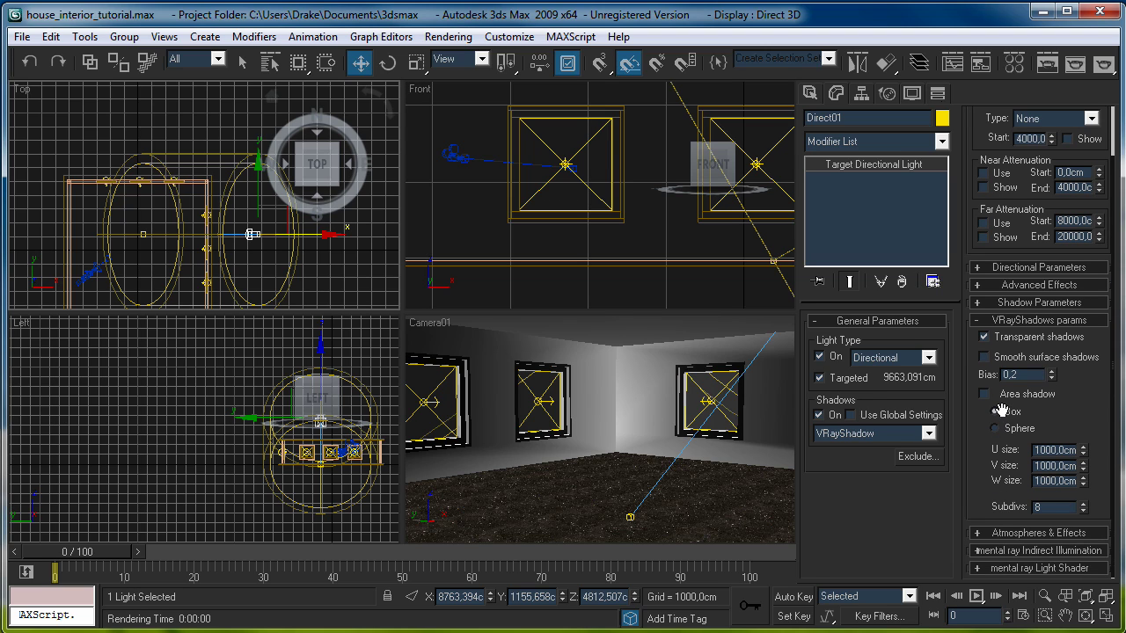
{"action": "right_click", "coordinate": [673, 447]}
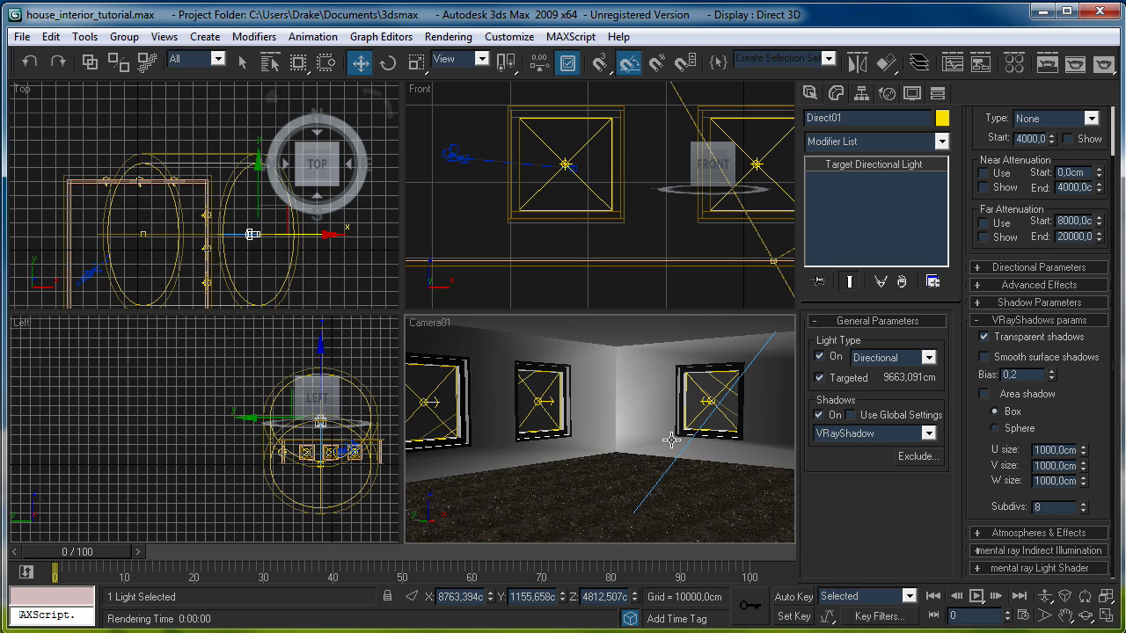
Render the Camera01 view with V-Ray and nudge the render frame window.
{"action": "key", "text": "shift+q"}
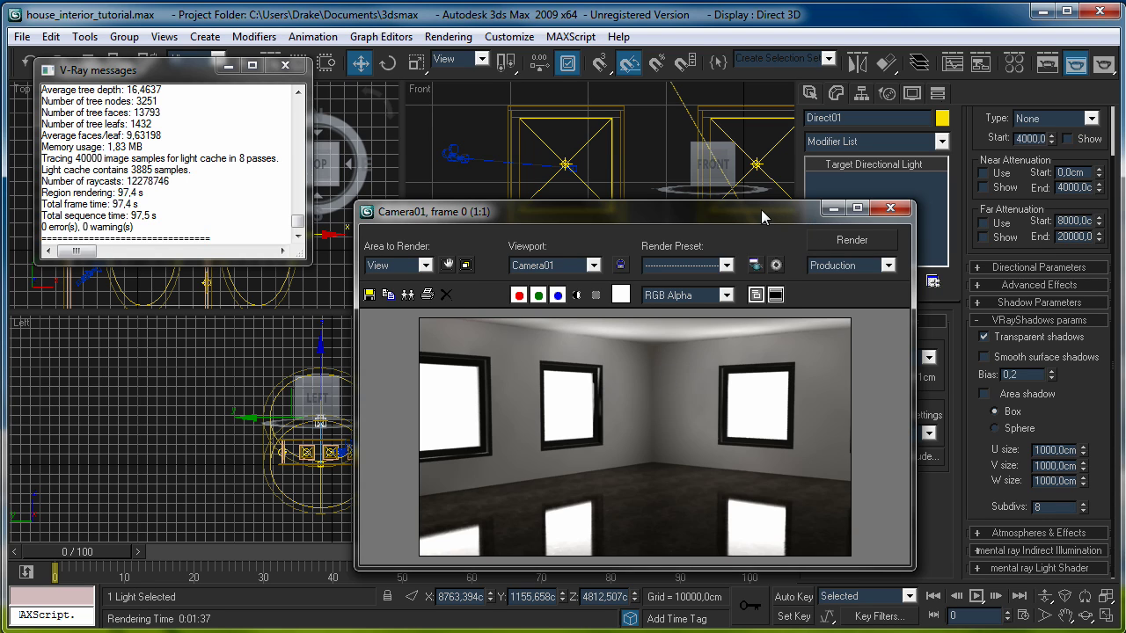
{"action": "left_click_drag", "start_coordinate": [760, 209], "coordinate": [772, 193]}
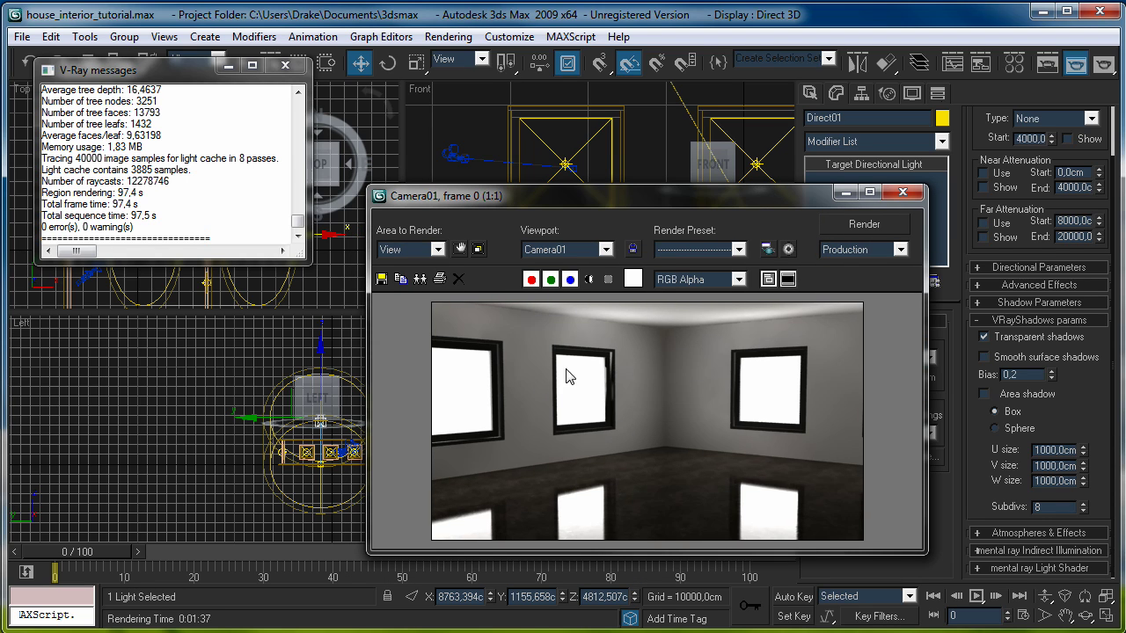
Minimize the render frame, close V-Ray messages, and frame the left wall in Perspective.
{"action": "left_click", "coordinate": [845, 193]}
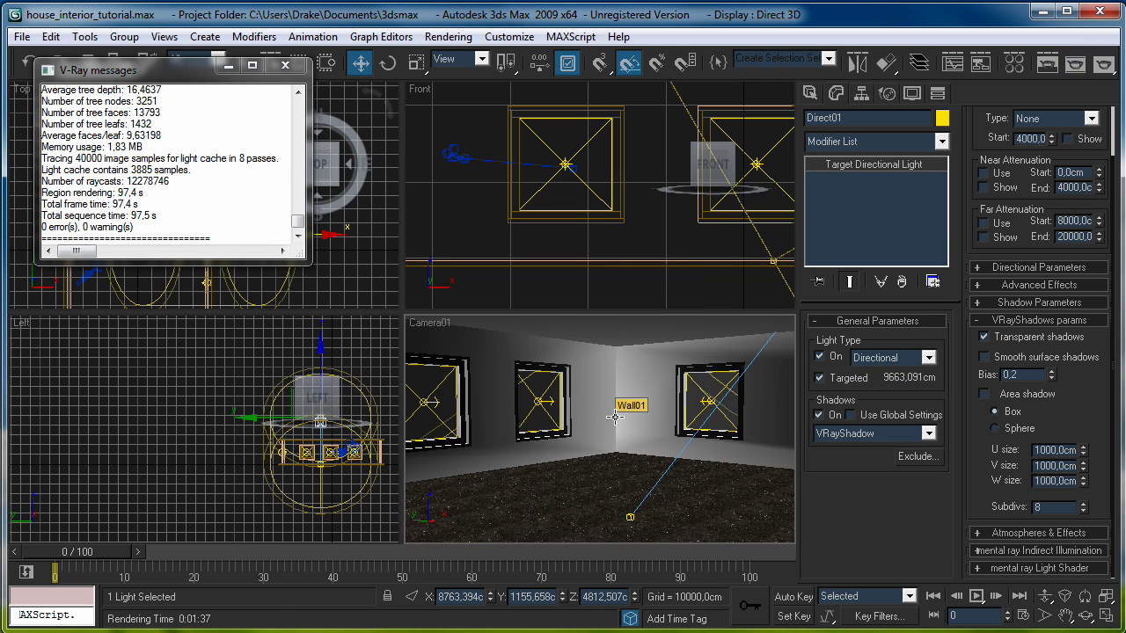
{"action": "key", "text": "p"}
{"action": "left_click", "coordinate": [285, 65]}
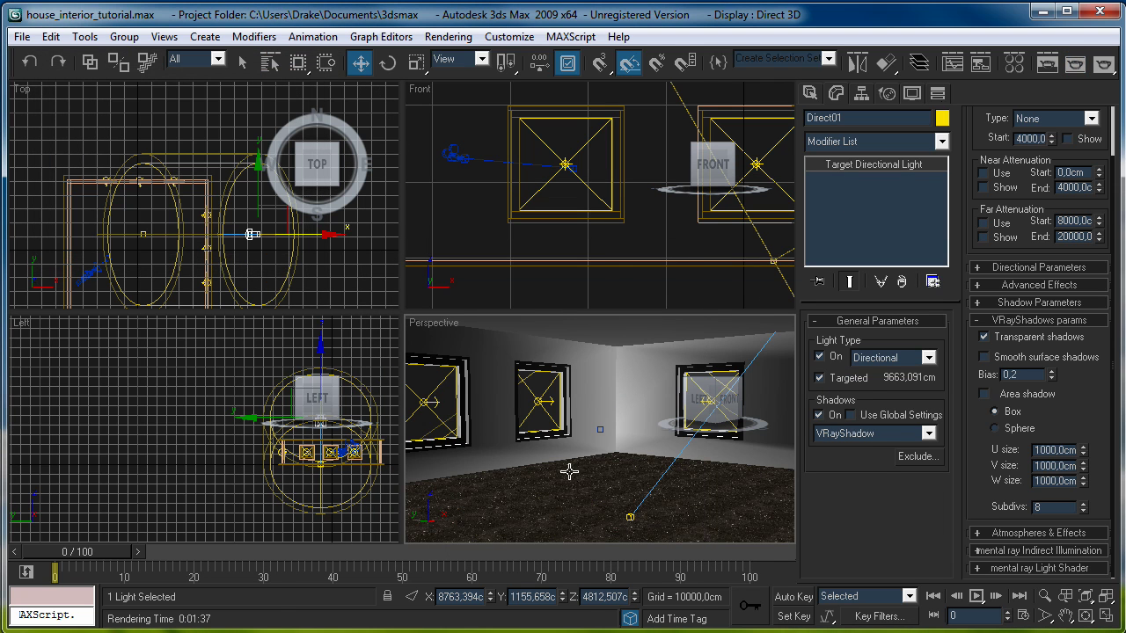
{"action": "middle_click_drag", "start_coordinate": [479, 384], "coordinate": [453, 385], "text": "alt"}
{"action": "scroll", "coordinate": [510, 394], "scroll_direction": "up", "scroll_amount": 5}
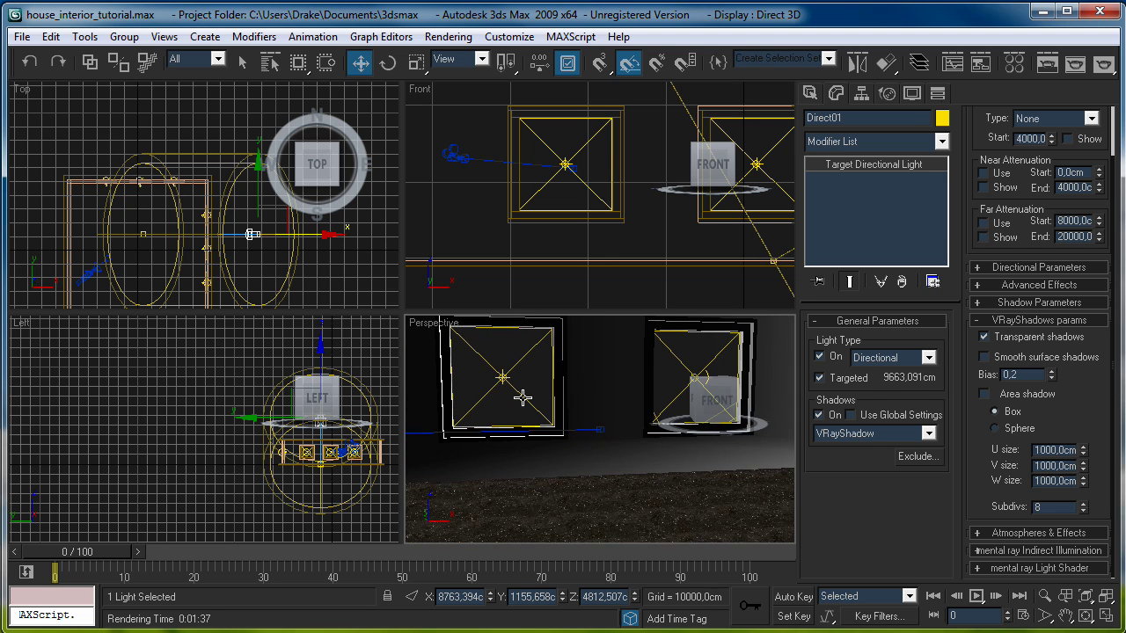
{"action": "middle_click_drag", "start_coordinate": [519, 398], "coordinate": [616, 391]}
Select CasementWindow01 and add an Edit Poly modifier from the Modifier List.
{"action": "left_click", "coordinate": [631, 390]}
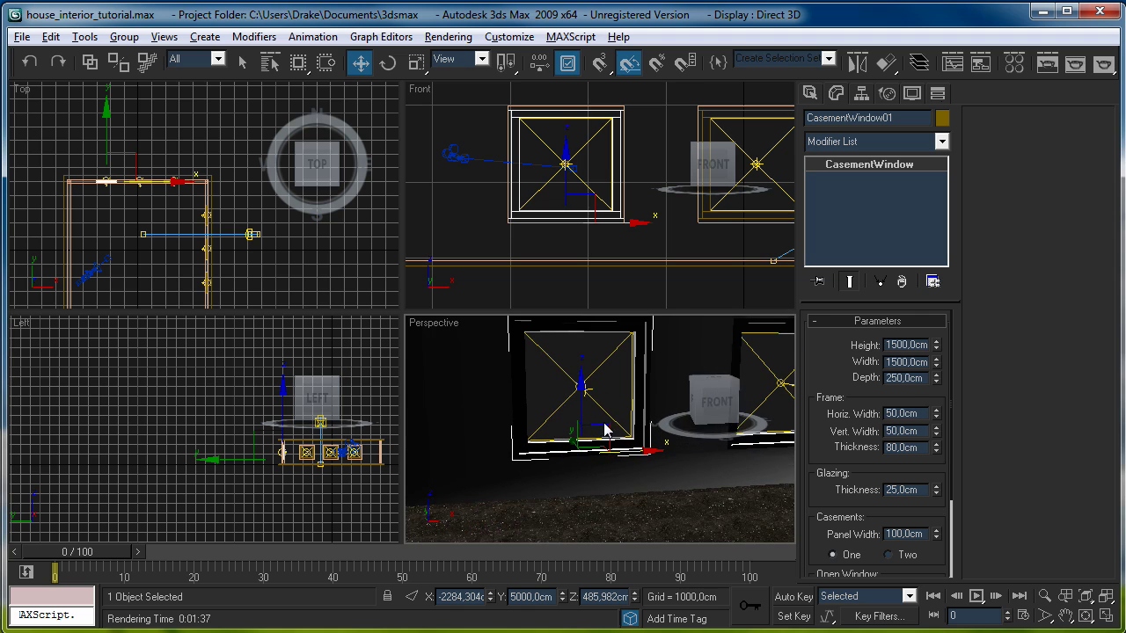
{"action": "left_click", "coordinate": [851, 142]}
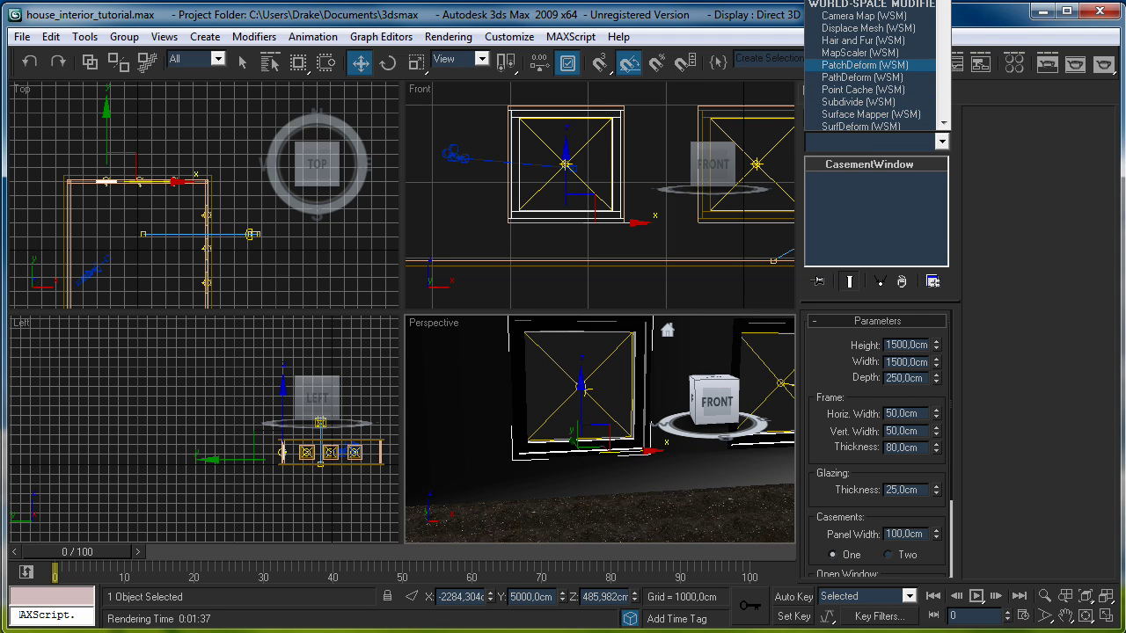
{"action": "scroll", "coordinate": [871, 66], "scroll_direction": "down", "scroll_amount": 3}
{"action": "scroll", "coordinate": [875, 66], "scroll_direction": "up", "scroll_amount": 1}
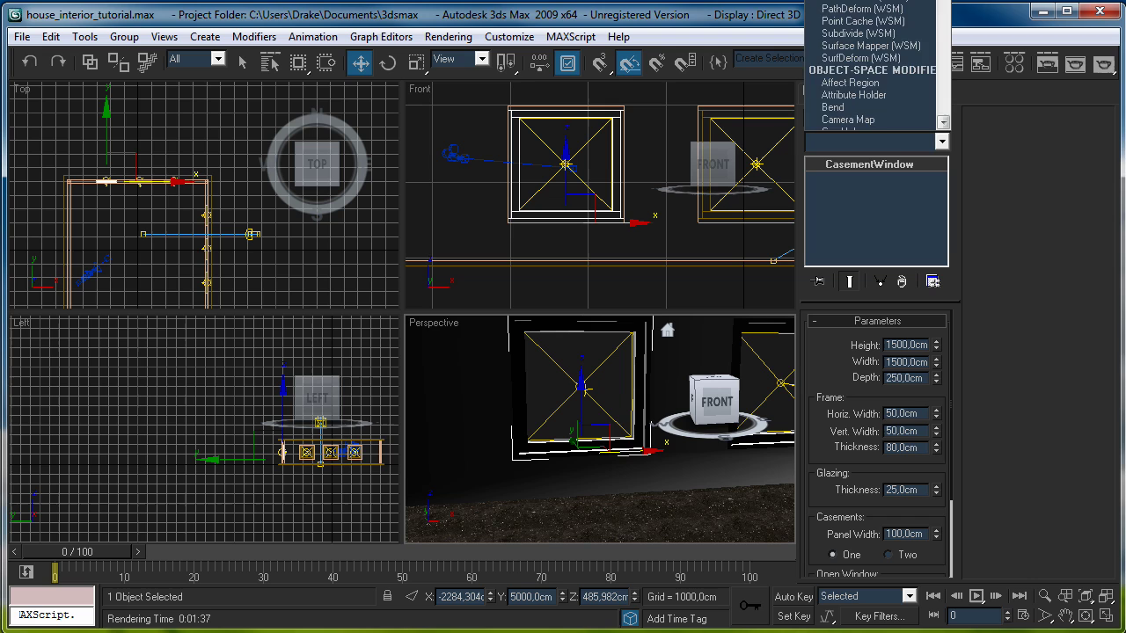
{"action": "scroll", "coordinate": [870, 66], "scroll_direction": "down", "scroll_amount": 3}
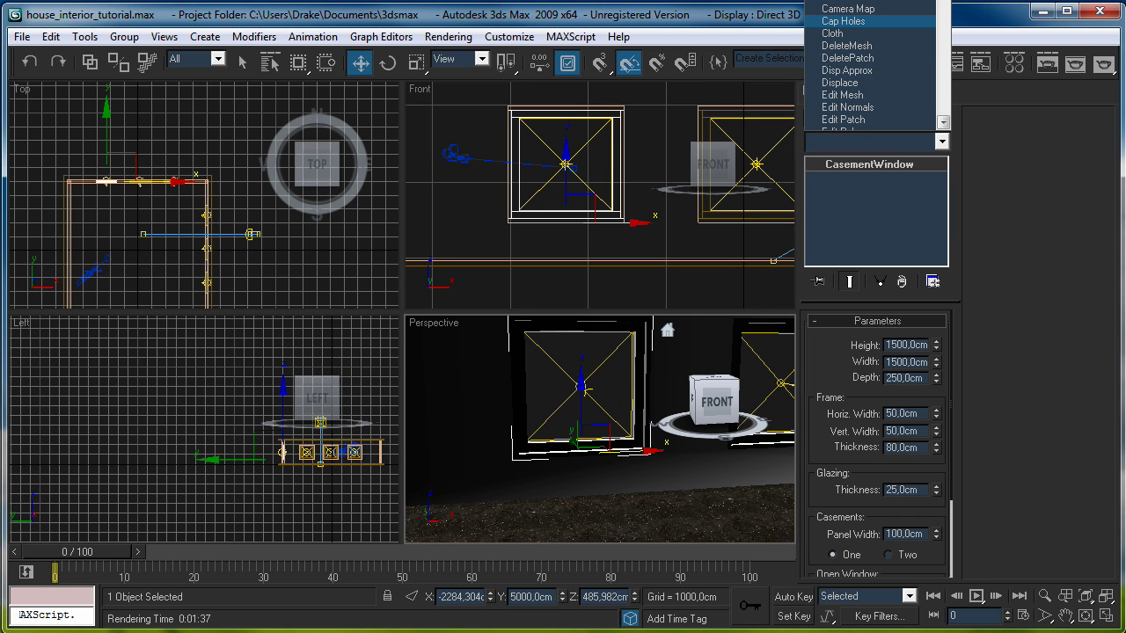
{"action": "scroll", "coordinate": [871, 66], "scroll_direction": "down", "scroll_amount": 2}
{"action": "left_click", "coordinate": [844, 76]}
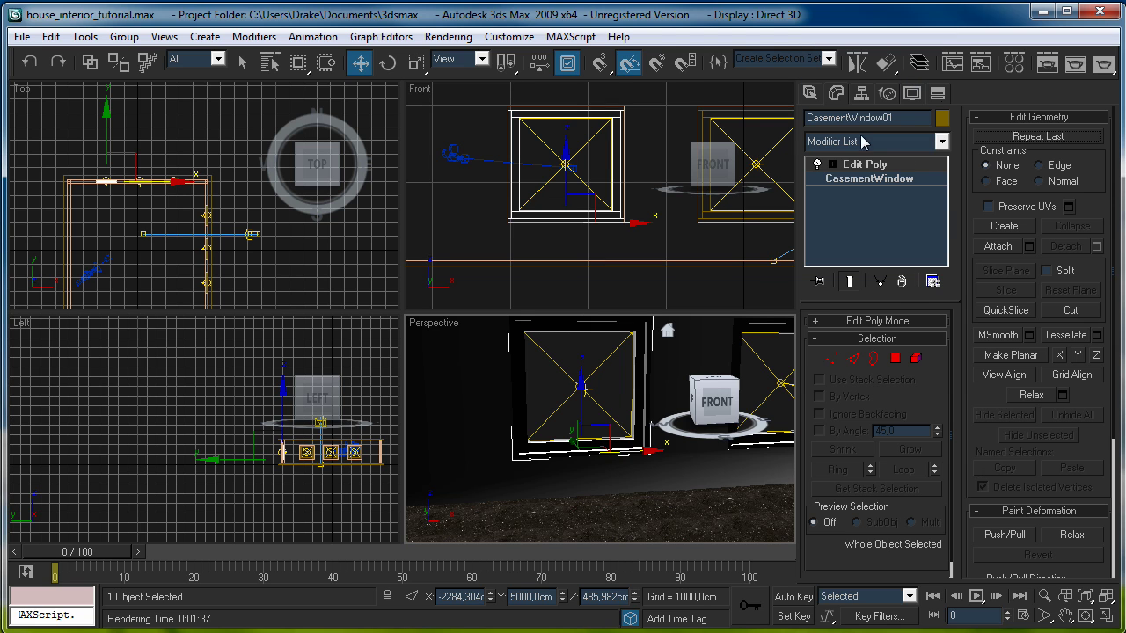
{"action": "middle_click_drag", "start_coordinate": [668, 422], "coordinate": [614, 591]}
{"action": "key", "text": "alt+w"}
{"action": "scroll", "coordinate": [466, 358], "scroll_direction": "up", "scroll_amount": 4}
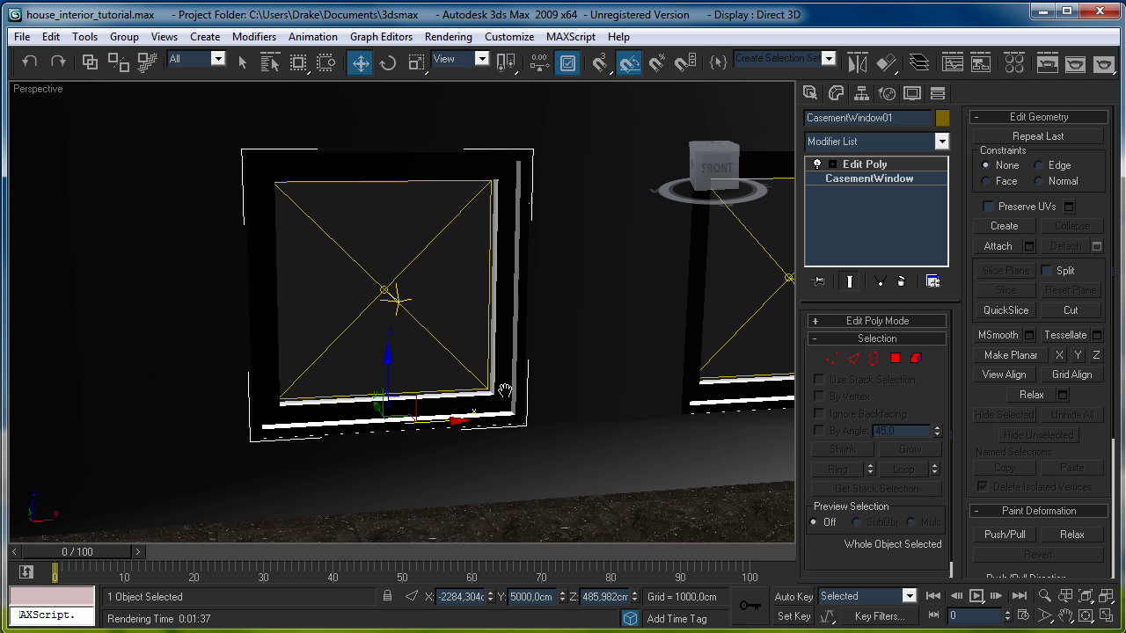
{"action": "middle_click_drag", "start_coordinate": [466, 359], "coordinate": [615, 316]}
{"action": "left_click", "coordinate": [916, 359]}
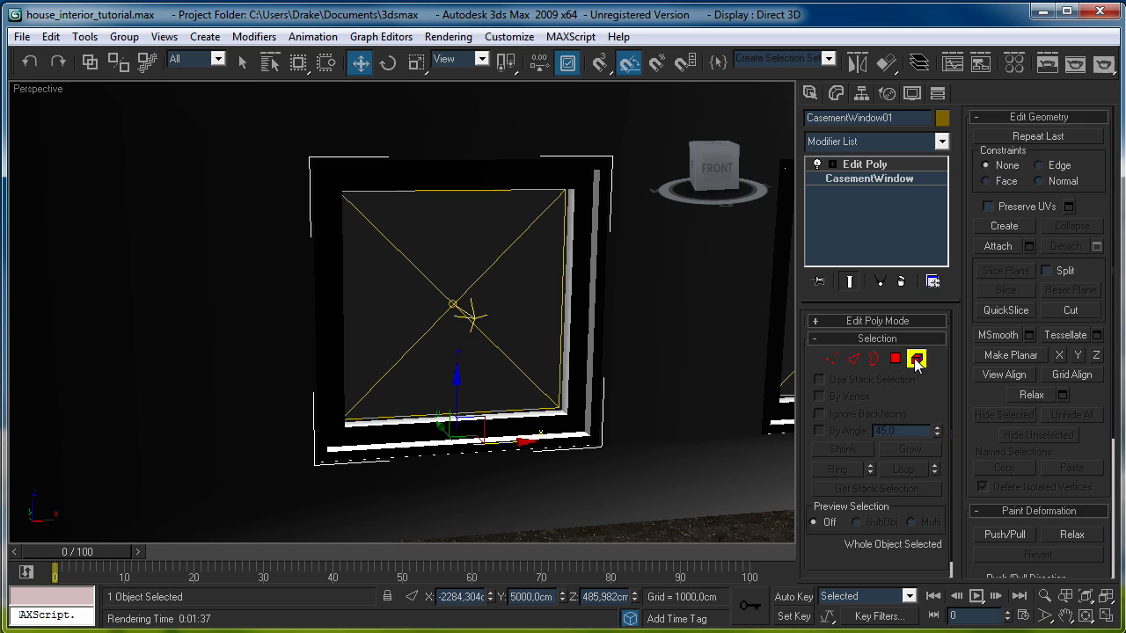
{"action": "left_click", "coordinate": [452, 297]}
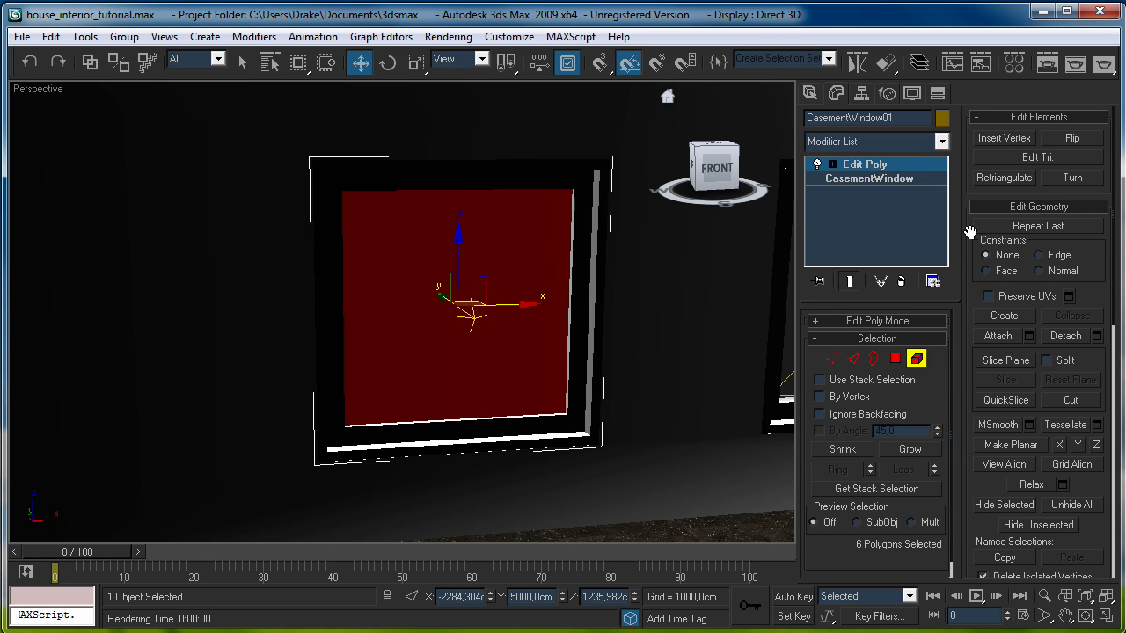
{"action": "left_click", "coordinate": [1054, 335]}
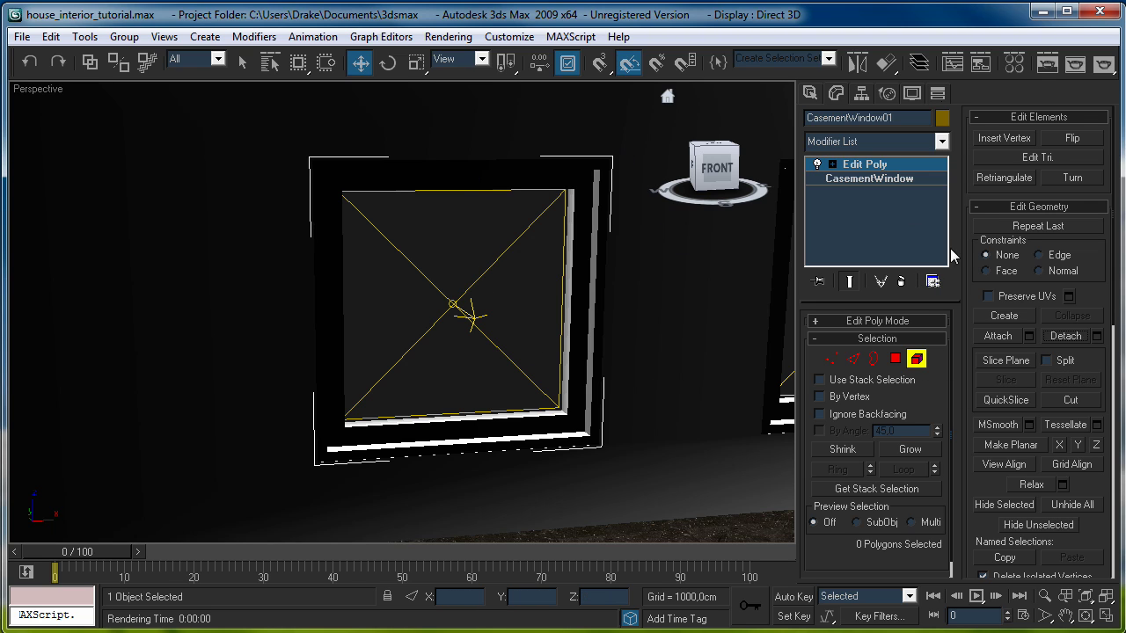
Exit element mode, raise and lower the window pane, then deselect everything.
{"action": "left_click", "coordinate": [916, 359]}
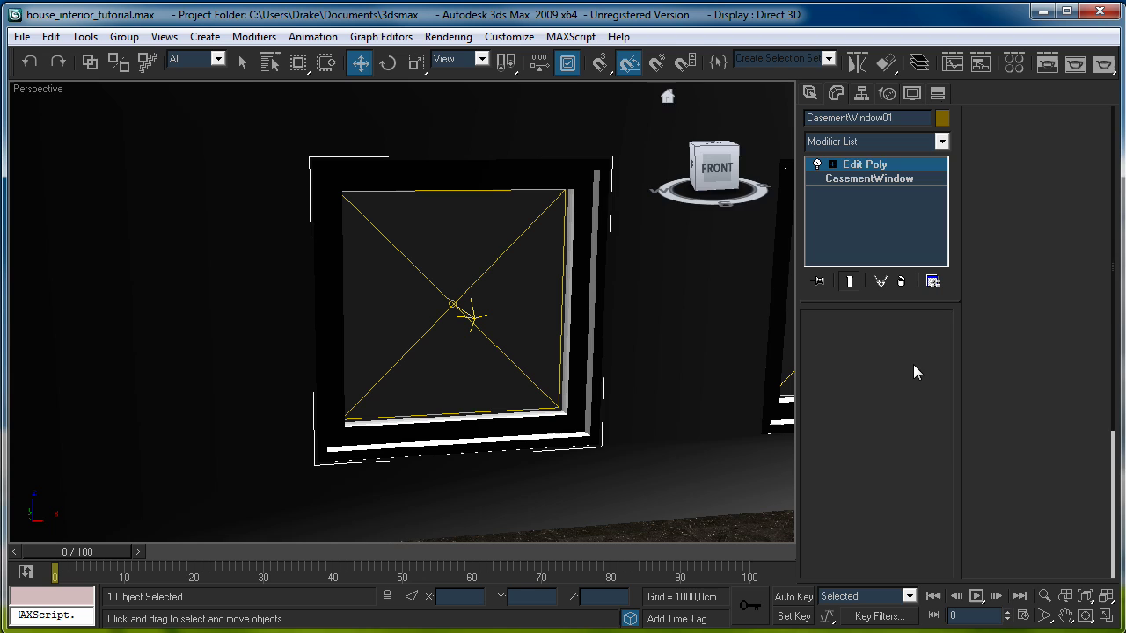
{"action": "left_click", "coordinate": [460, 251]}
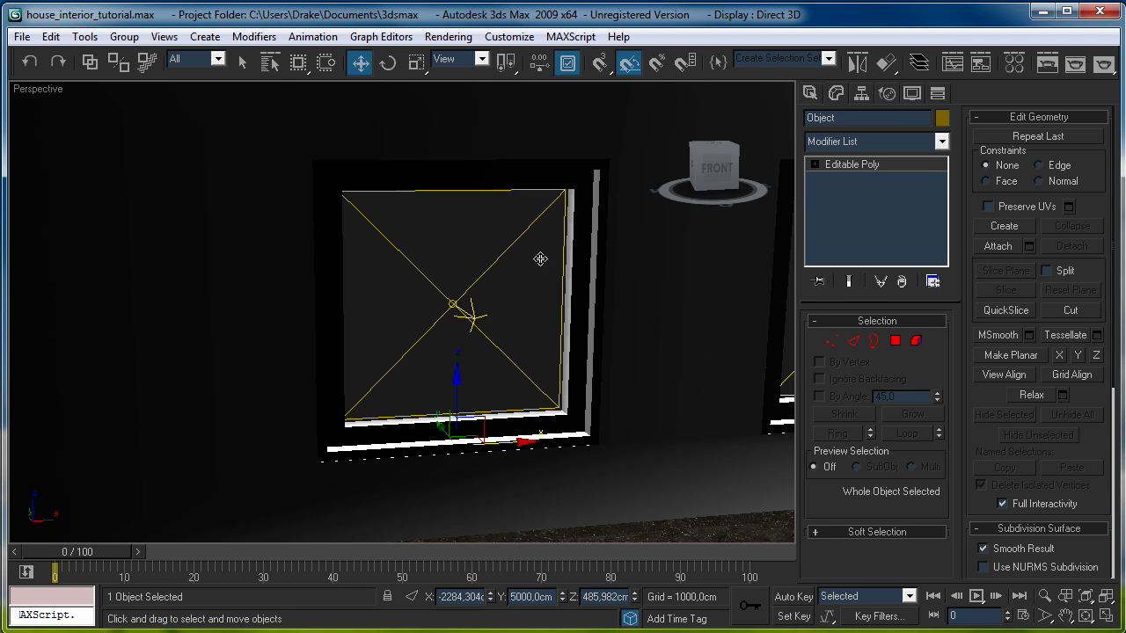
{"action": "left_click_drag", "start_coordinate": [457, 377], "coordinate": [415, 293]}
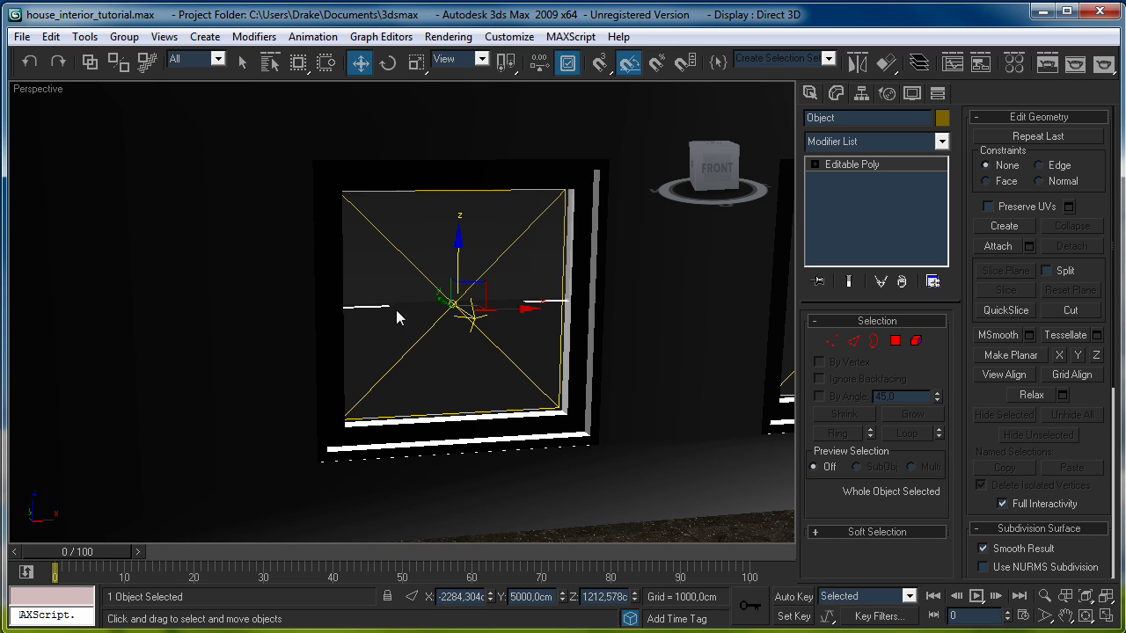
{"action": "left_click_drag", "start_coordinate": [458, 240], "coordinate": [462, 319]}
{"action": "left_click", "coordinate": [461, 345]}
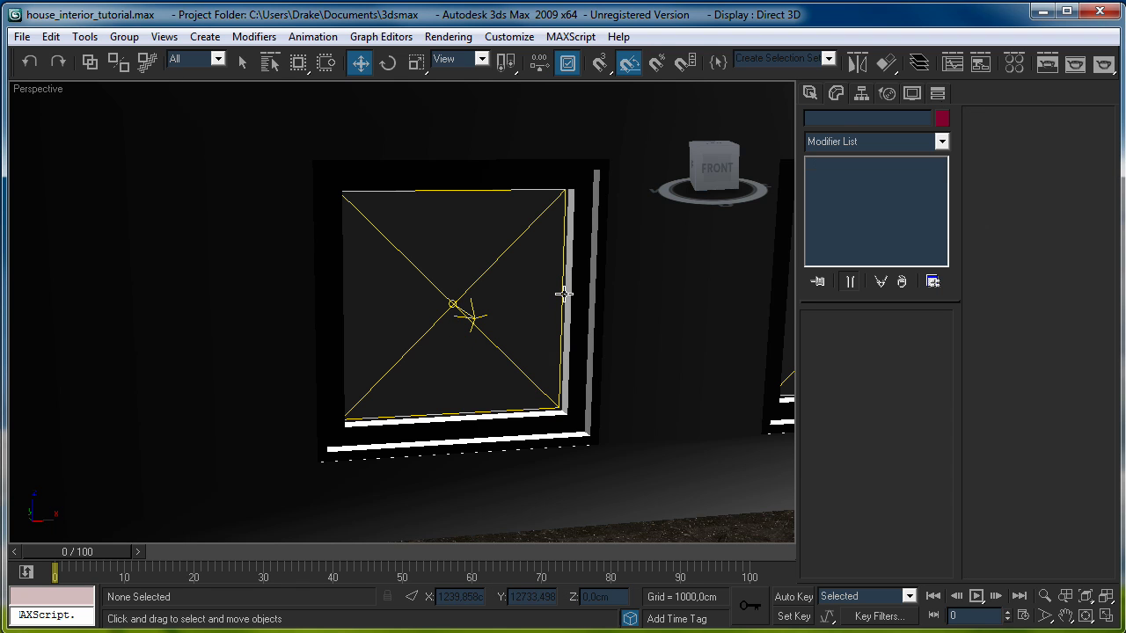
Orbit the Perspective view inside the room to face the windows and select CasementWindow01.
{"action": "middle_click_drag", "start_coordinate": [572, 284], "coordinate": [387, 282]}
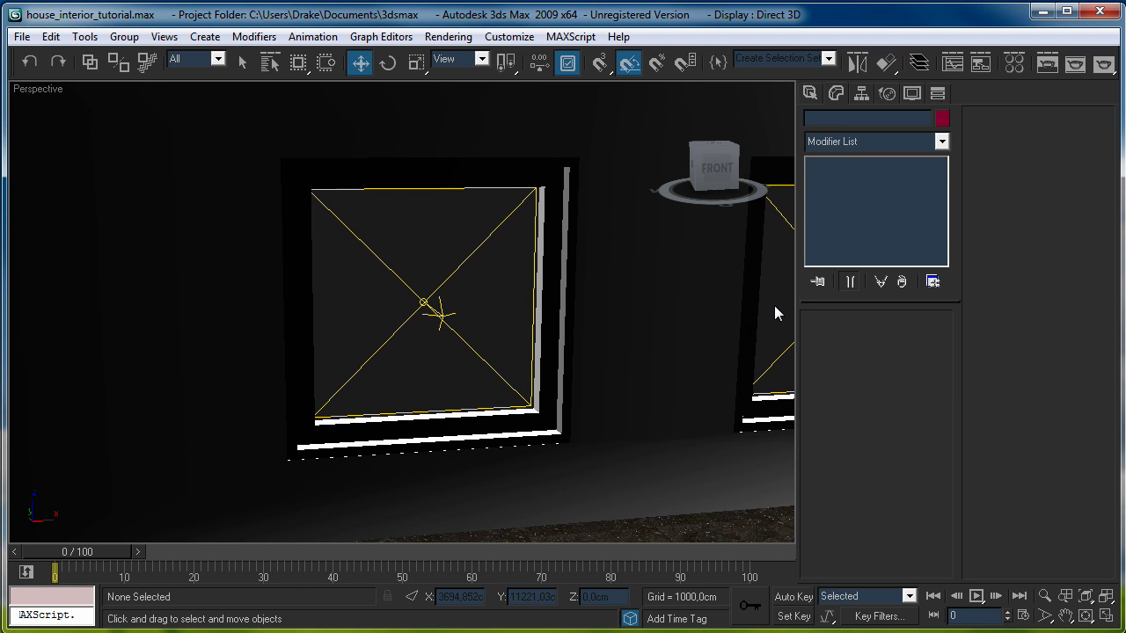
{"action": "scroll", "coordinate": [773, 304], "scroll_direction": "down", "scroll_amount": 2}
{"action": "middle_click_drag", "start_coordinate": [774, 304], "coordinate": [555, 360], "text": "alt"}
{"action": "left_click", "coordinate": [457, 278]}
{"action": "middle_click_drag", "start_coordinate": [443, 269], "coordinate": [555, 276], "text": "alt"}
{"action": "left_click", "coordinate": [511, 288]}
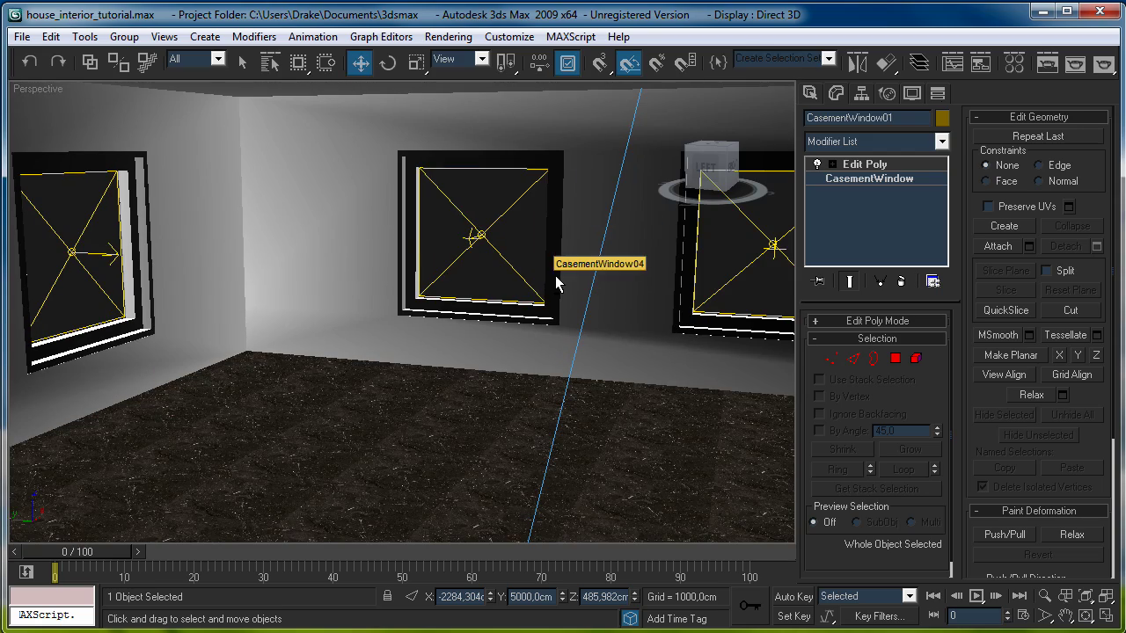
Leave polygon-level editing and switch the viewport to Camera01.
{"action": "key", "text": "4"}
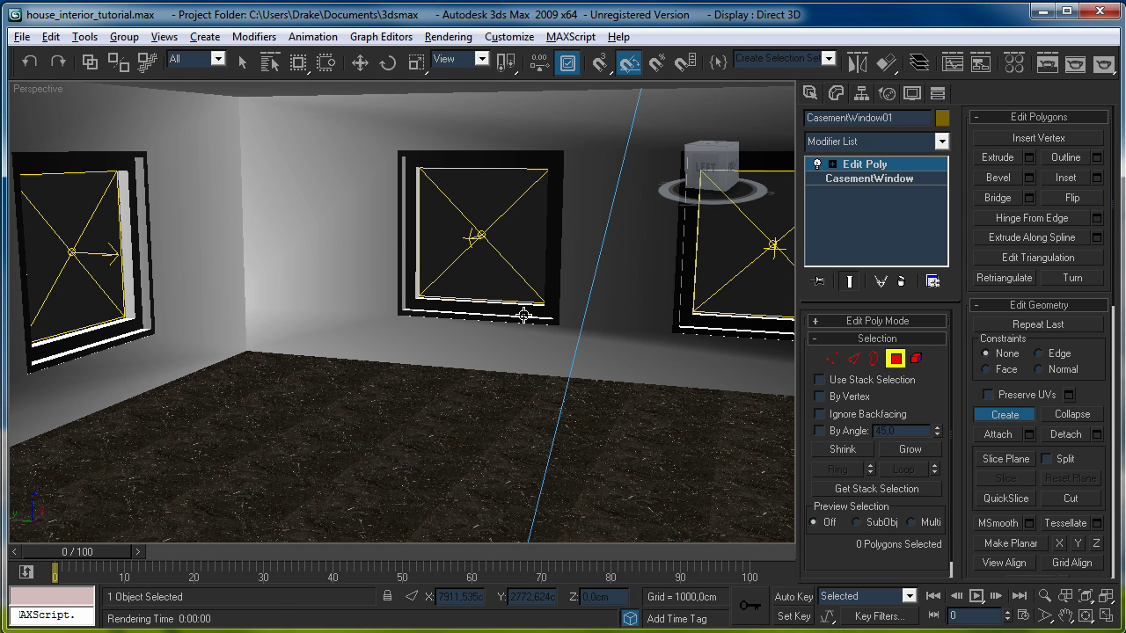
{"action": "key", "text": "w"}
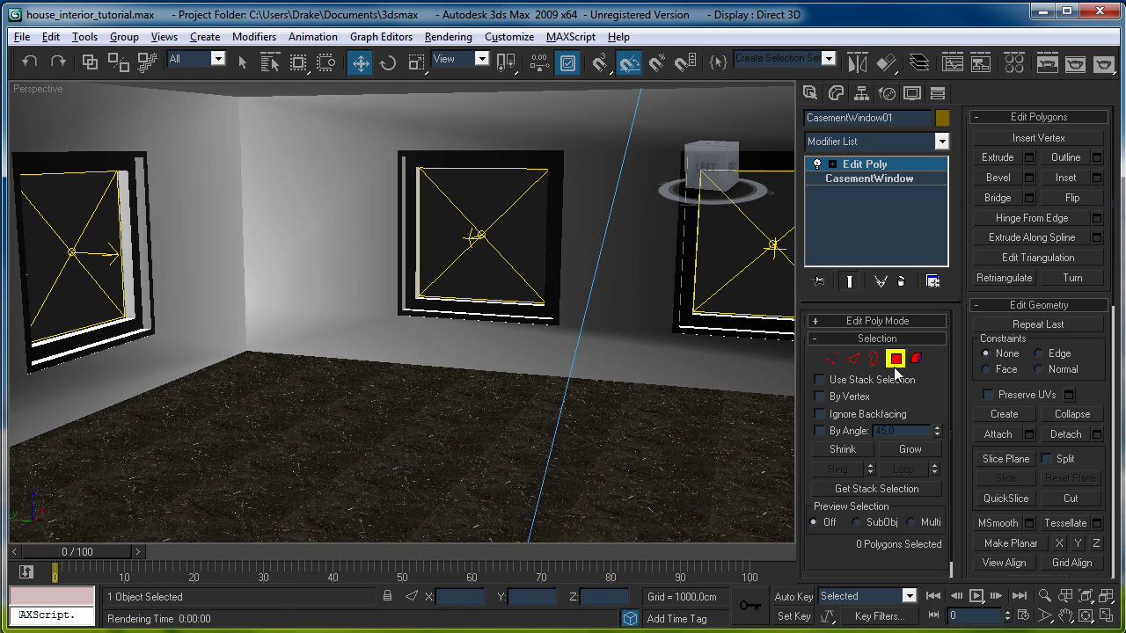
{"action": "left_click", "coordinate": [894, 362]}
{"action": "right_click", "coordinate": [58, 88]}
{"action": "mouse_move", "coordinate": [209, 104]}
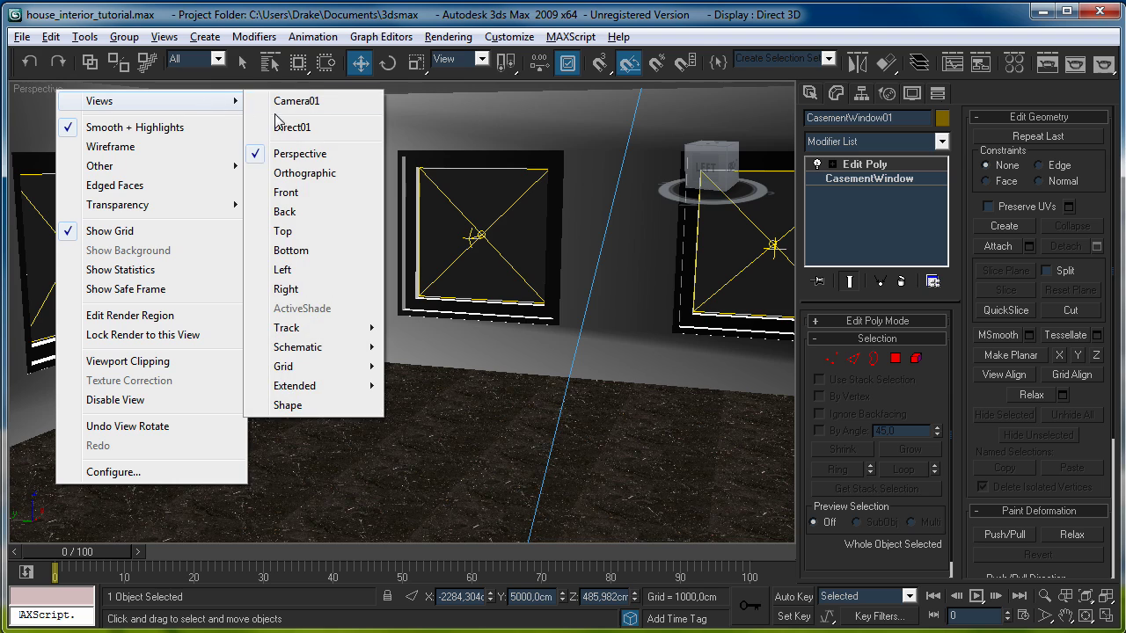
{"action": "left_click", "coordinate": [290, 101]}
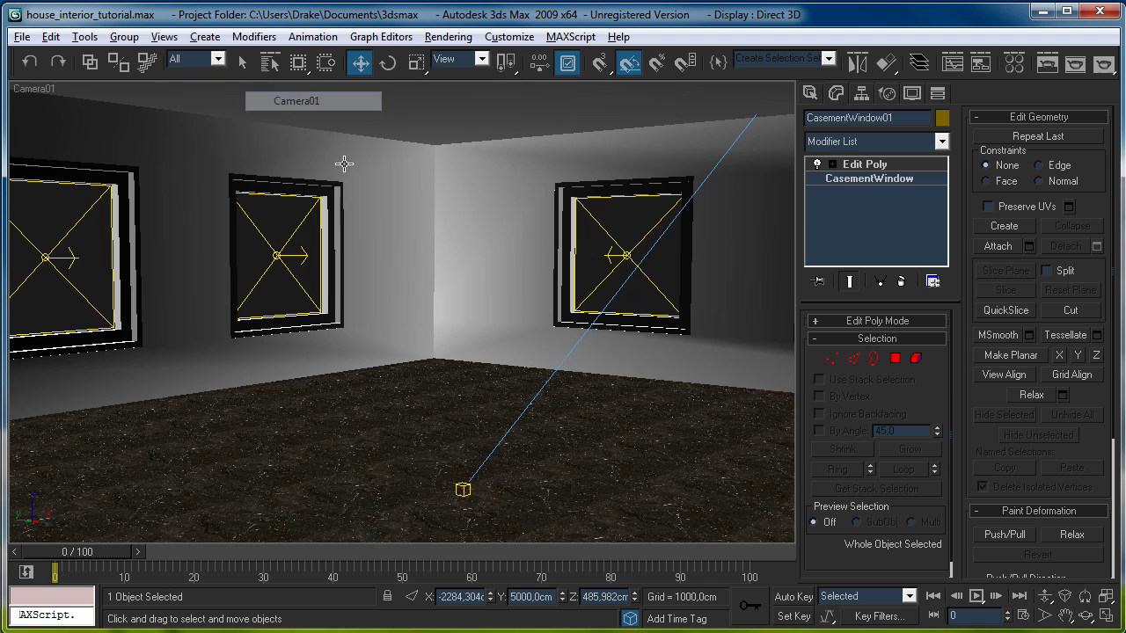
Render Camera01 with V-Ray and close the V-Ray messages window.
{"action": "left_click", "coordinate": [1105, 71]}
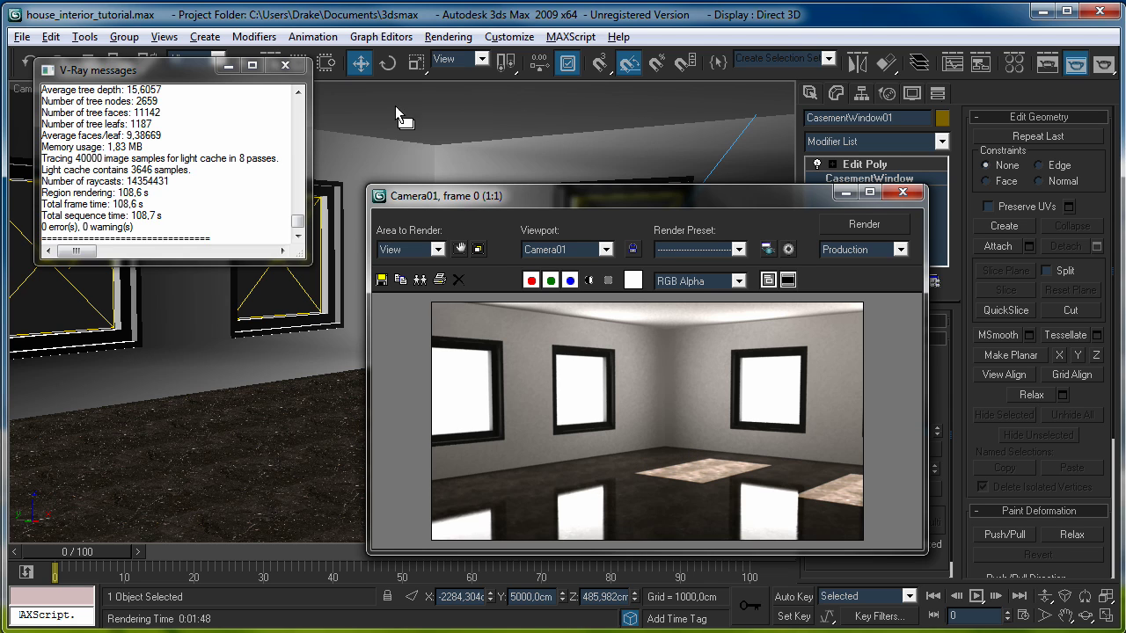
{"action": "left_click", "coordinate": [285, 66]}
{"action": "left_click_drag", "start_coordinate": [645, 197], "coordinate": [494, 139]}
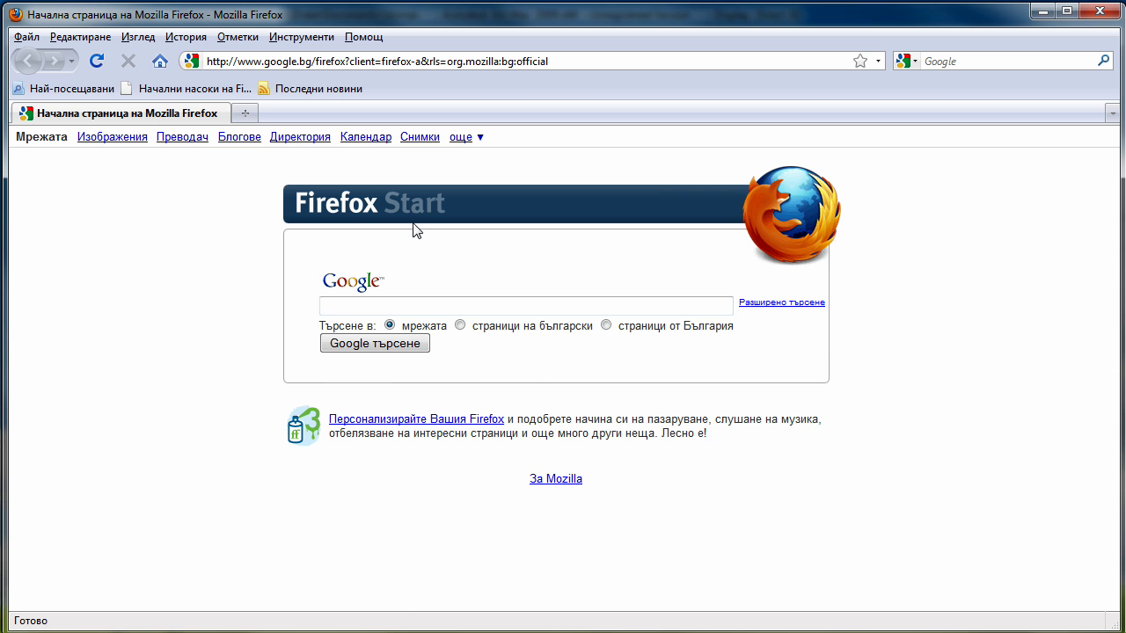
Search Google for 'wood texture'.
{"action": "left_click", "coordinate": [360, 60]}
{"action": "type", "text": "г"}
{"action": "key", "text": "BackSpace"}
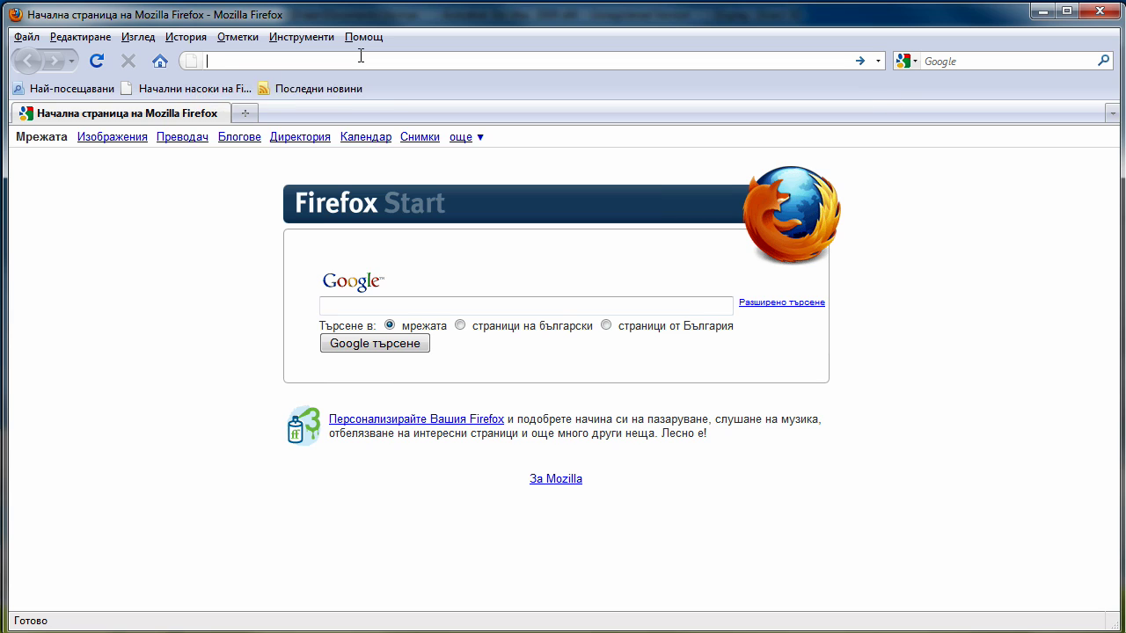
{"action": "type", "text": "гшш"}
{"action": "key", "text": "BackSpace"}
{"action": "key", "text": "BackSpace"}
{"action": "key", "text": "BackSpace"}
{"action": "key", "text": "BackSpace"}
{"action": "key", "text": "BackSpace"}
{"action": "left_click", "coordinate": [398, 307]}
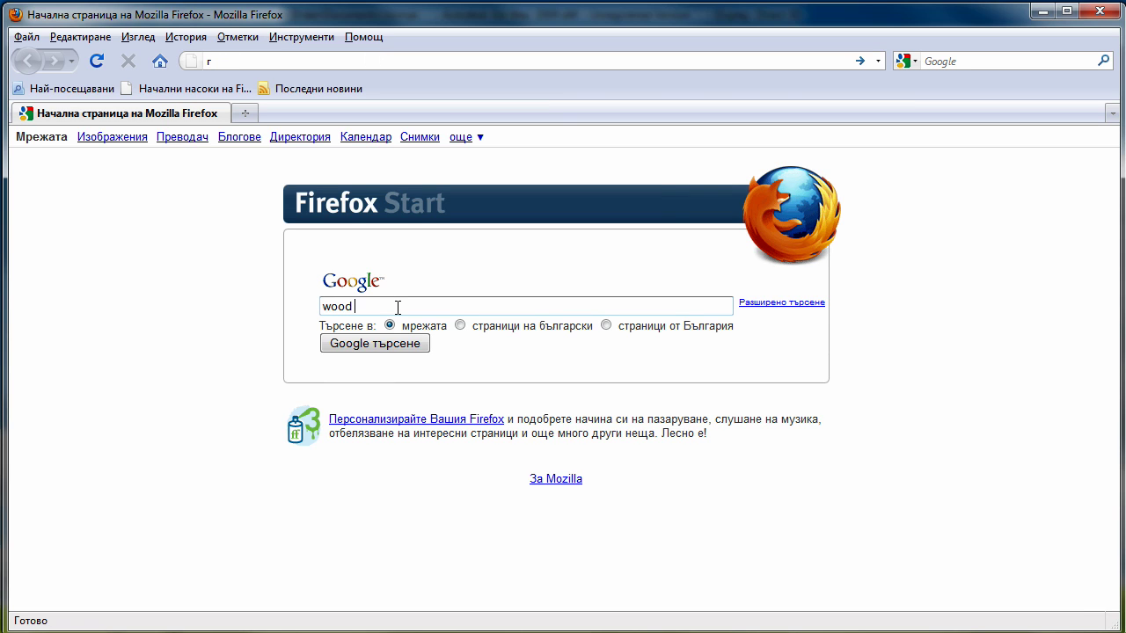
{"action": "key", "text": "Return"}
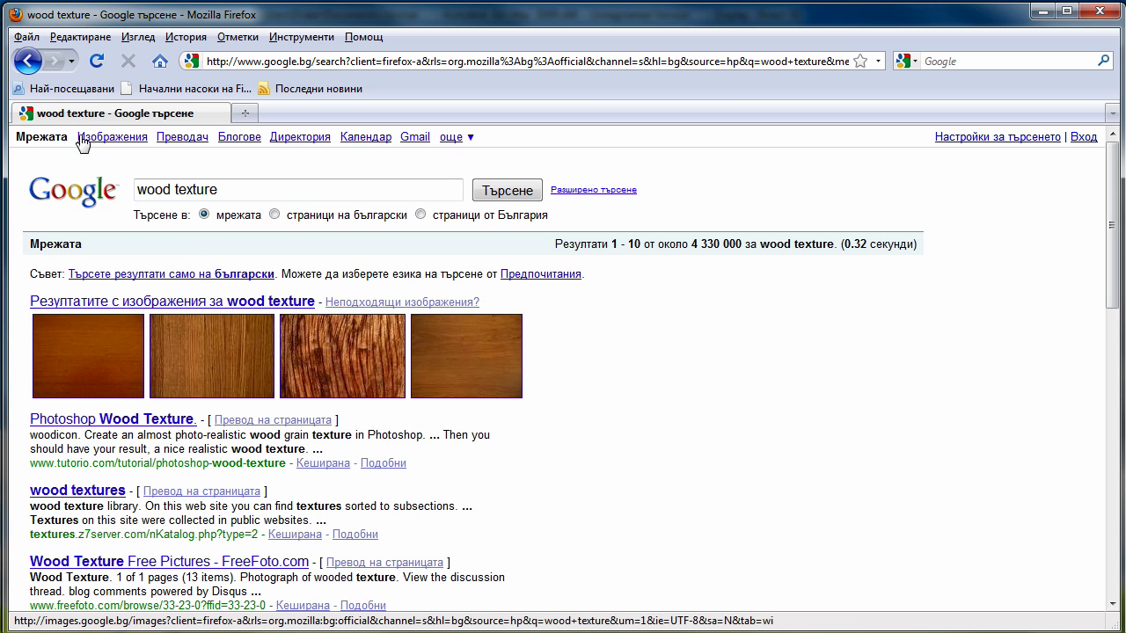
Refine the query to 'wood floor texture' and show the Images results.
{"action": "left_click", "coordinate": [170, 189]}
{"action": "type", "text": "floor"}
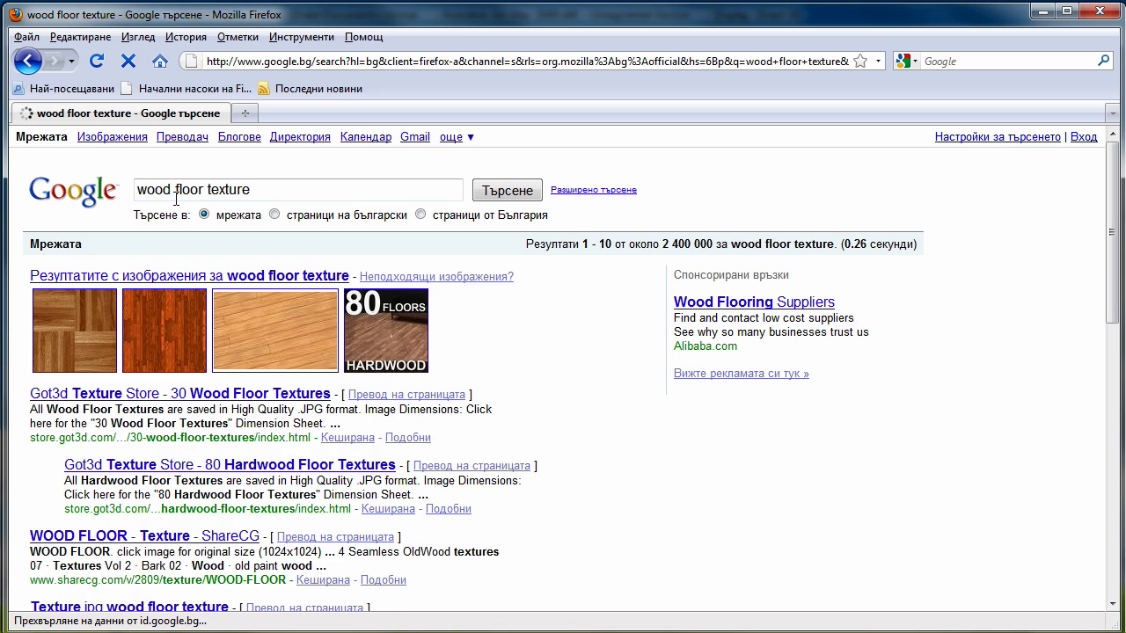
{"action": "left_click", "coordinate": [95, 138]}
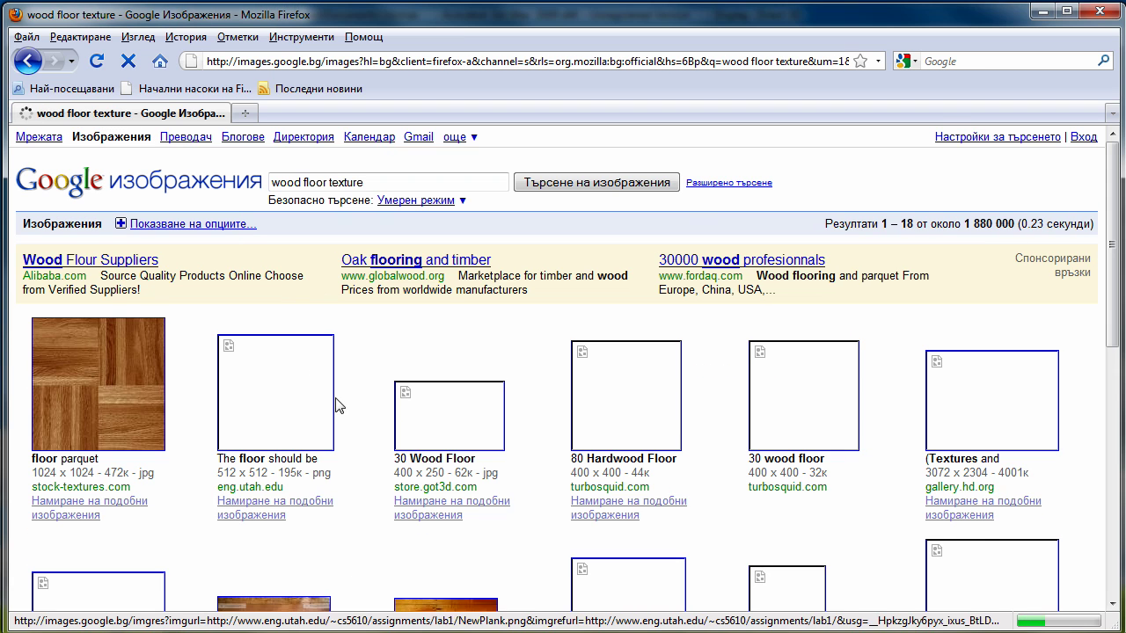
{"action": "scroll", "coordinate": [367, 466], "scroll_direction": "down", "scroll_amount": 2}
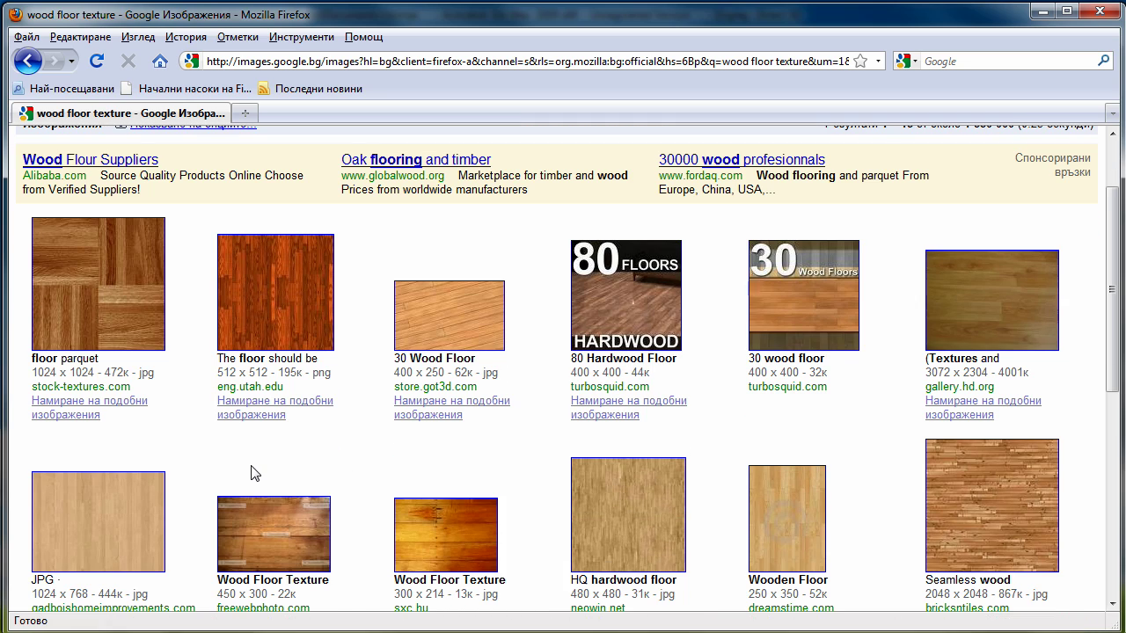
{"action": "scroll", "coordinate": [254, 474], "scroll_direction": "down", "scroll_amount": 1}
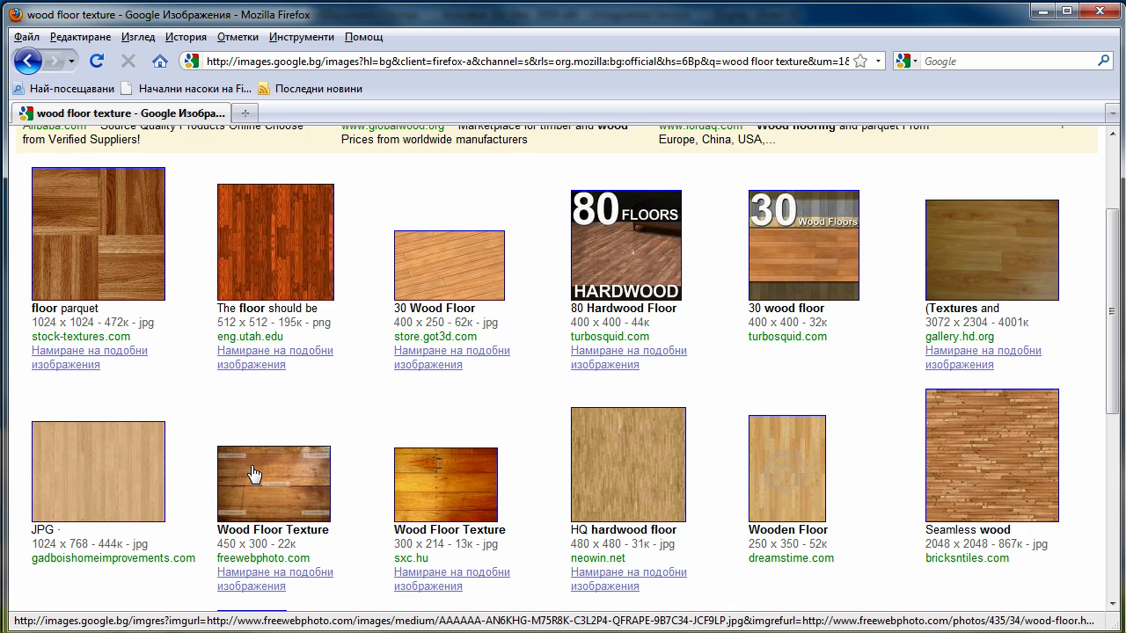
Open the light Wood_floor_by_gnrbishop image at full 1024×768 size.
{"action": "left_click", "coordinate": [164, 447]}
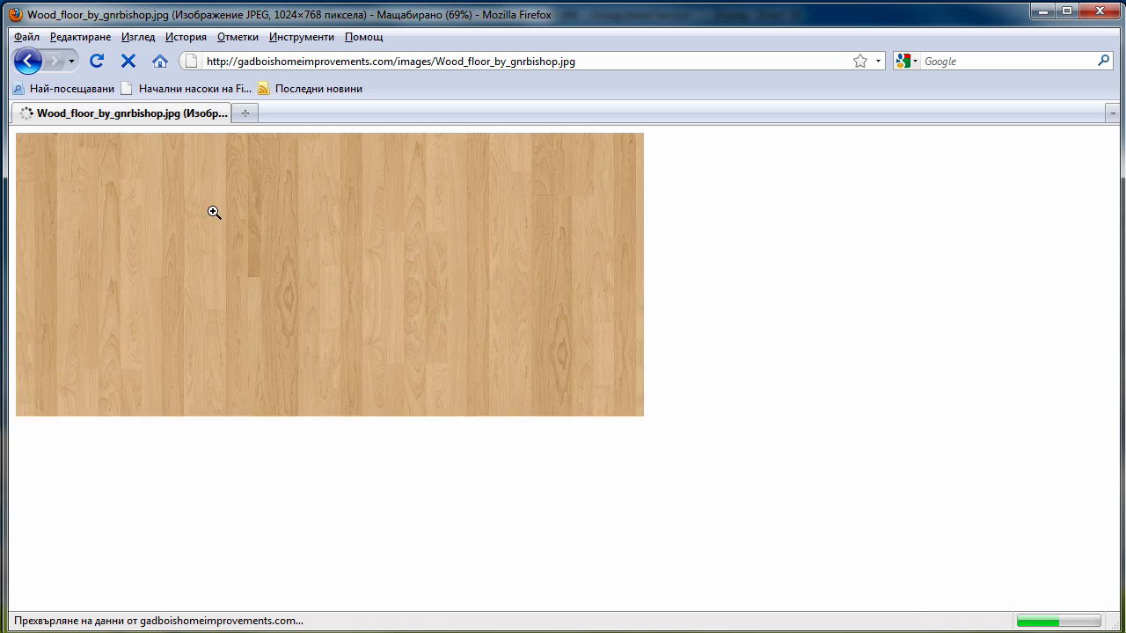
{"action": "left_click", "coordinate": [214, 212]}
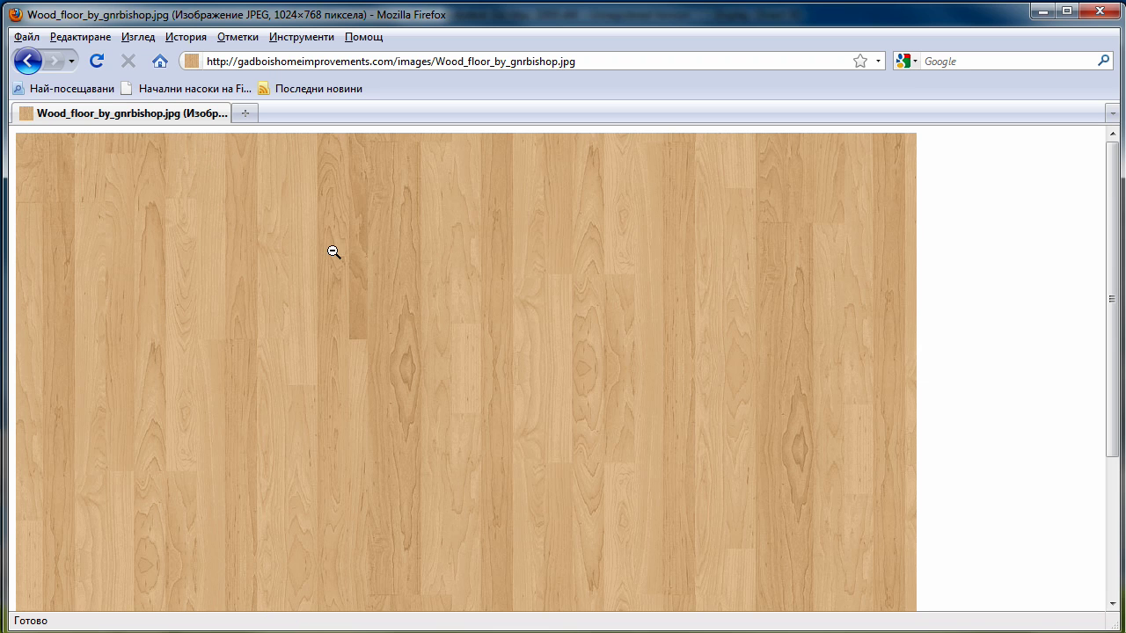
{"action": "left_click", "coordinate": [333, 252]}
{"action": "left_click", "coordinate": [326, 258]}
Save the wood floor image to the desktop (Работен плот).
{"action": "right_click", "coordinate": [322, 260]}
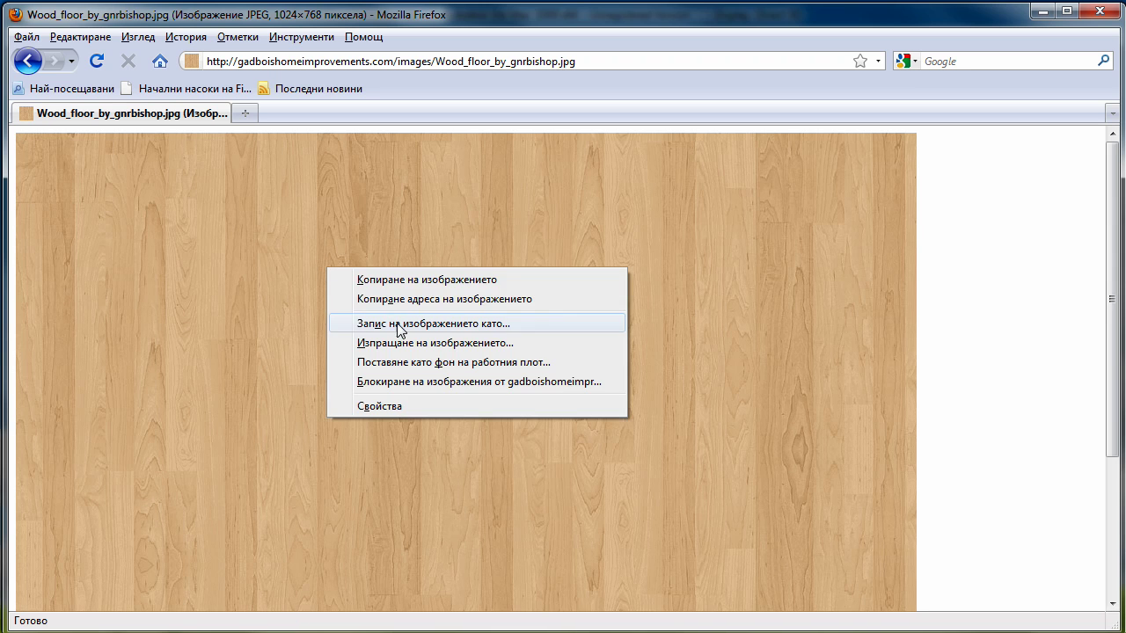
{"action": "left_click", "coordinate": [398, 323]}
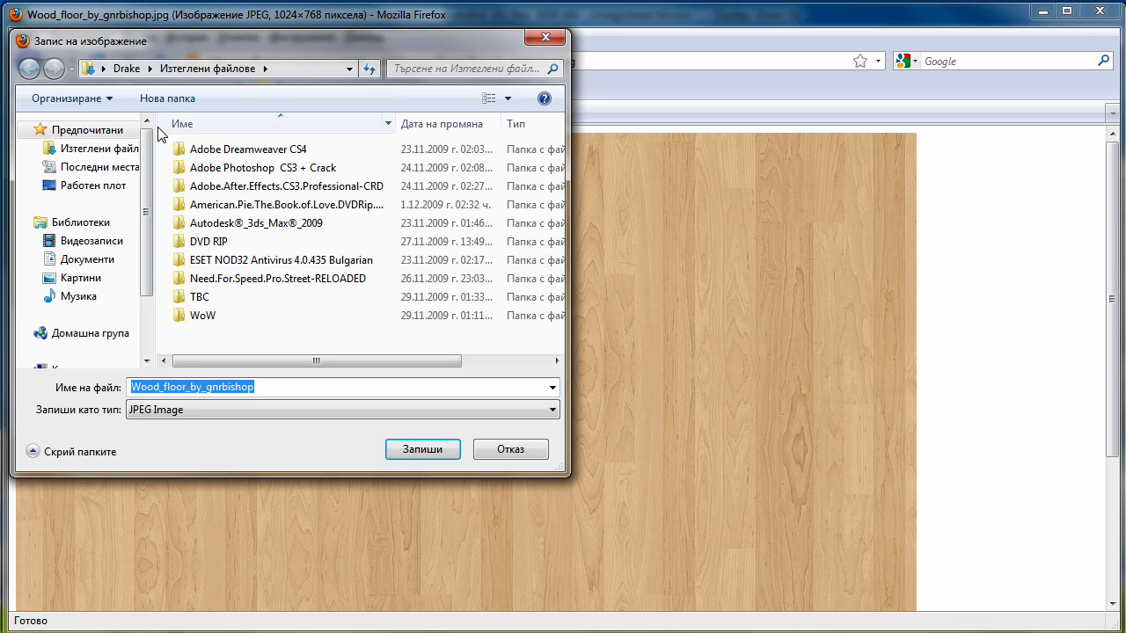
{"action": "left_click", "coordinate": [101, 188]}
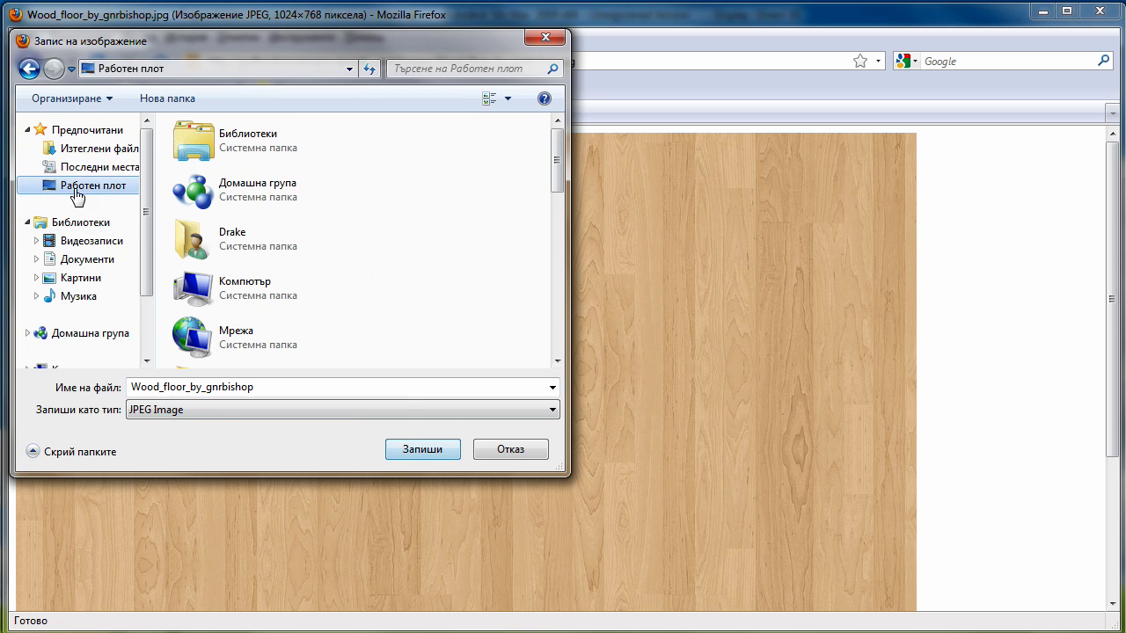
{"action": "left_click", "coordinate": [410, 448]}
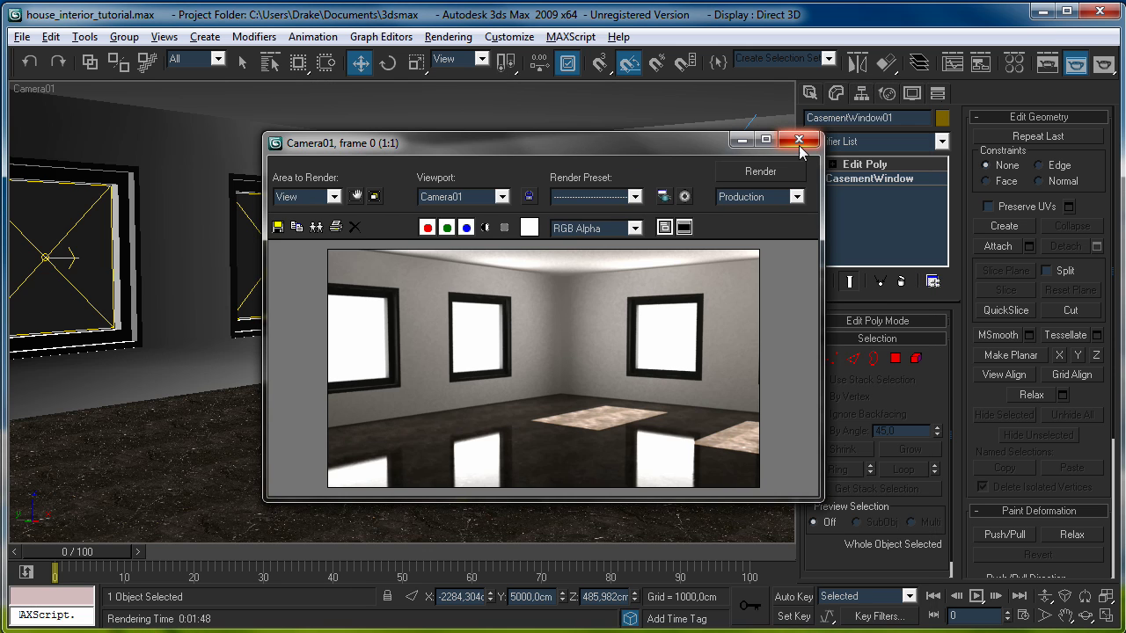
Close the render window and make an unused Material Editor slot a VRayMtl.
{"action": "left_click", "coordinate": [798, 141]}
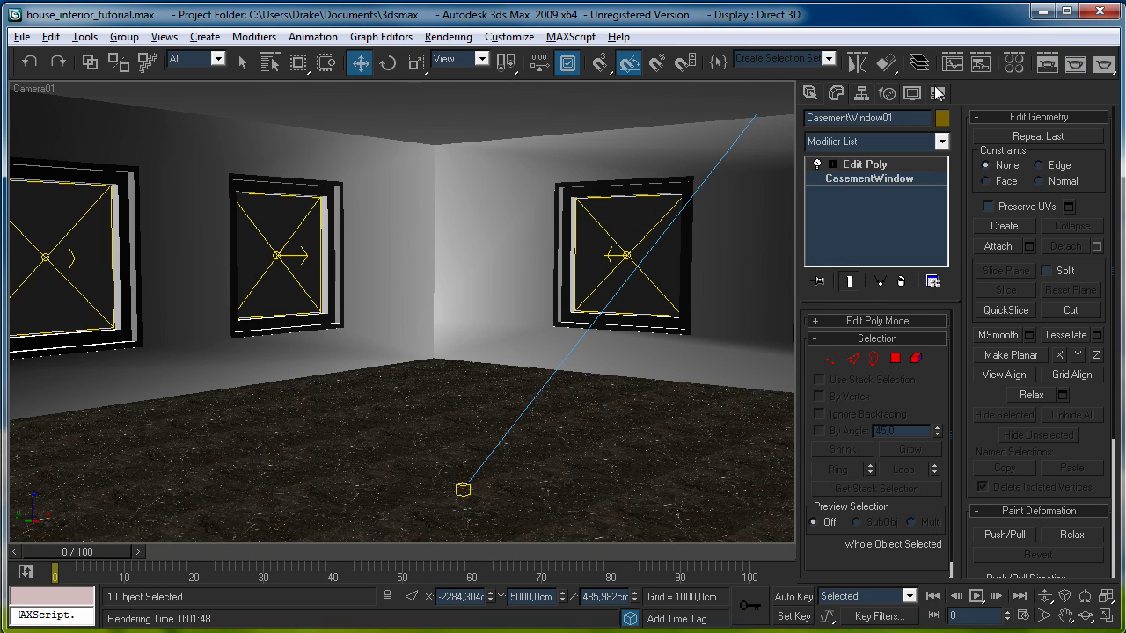
{"action": "key", "text": "m"}
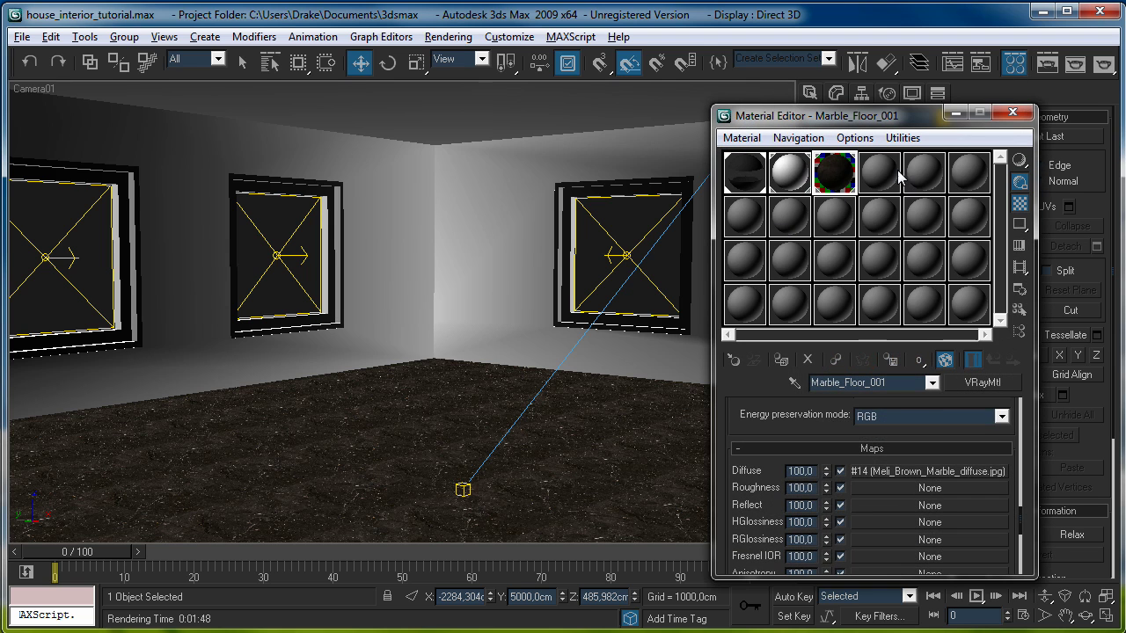
{"action": "left_click", "coordinate": [878, 171]}
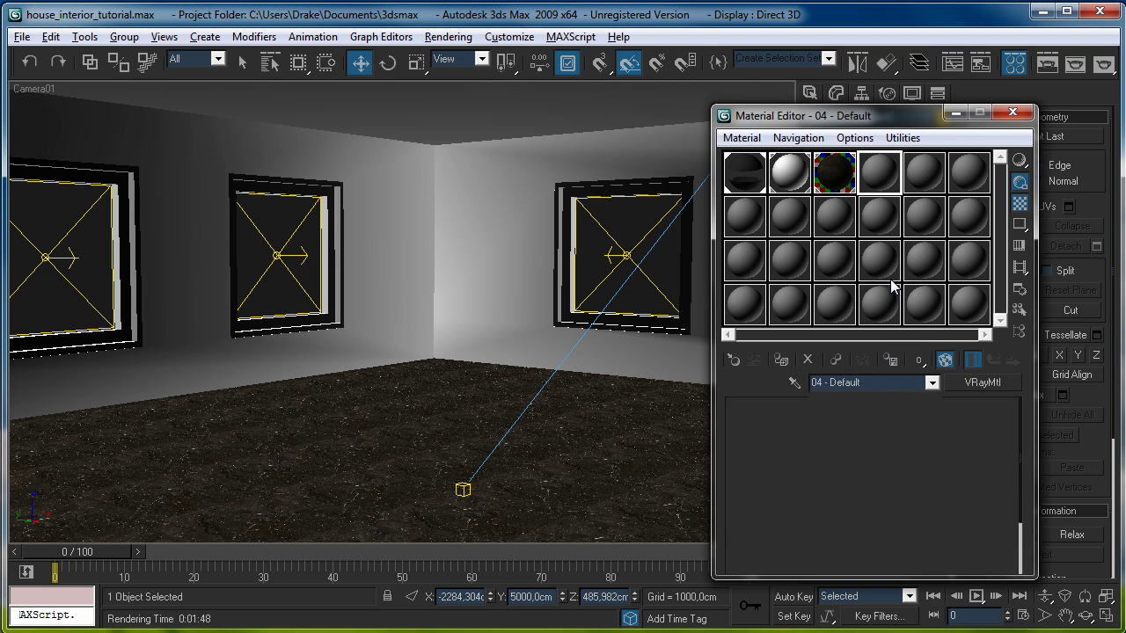
{"action": "left_click", "coordinate": [976, 384]}
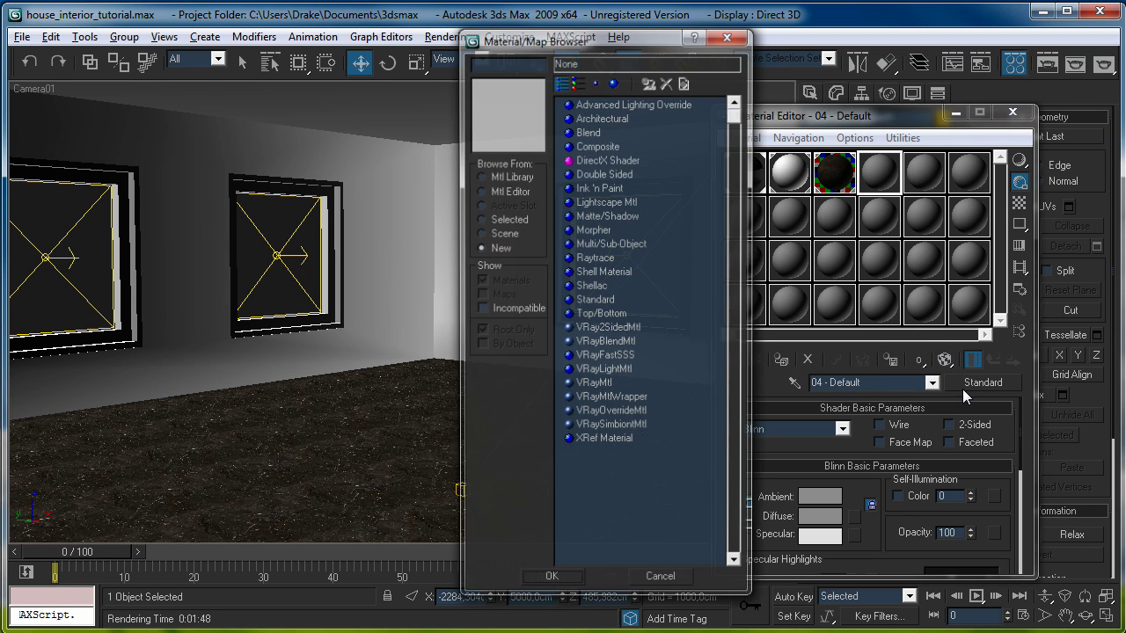
{"action": "double_click", "coordinate": [611, 384]}
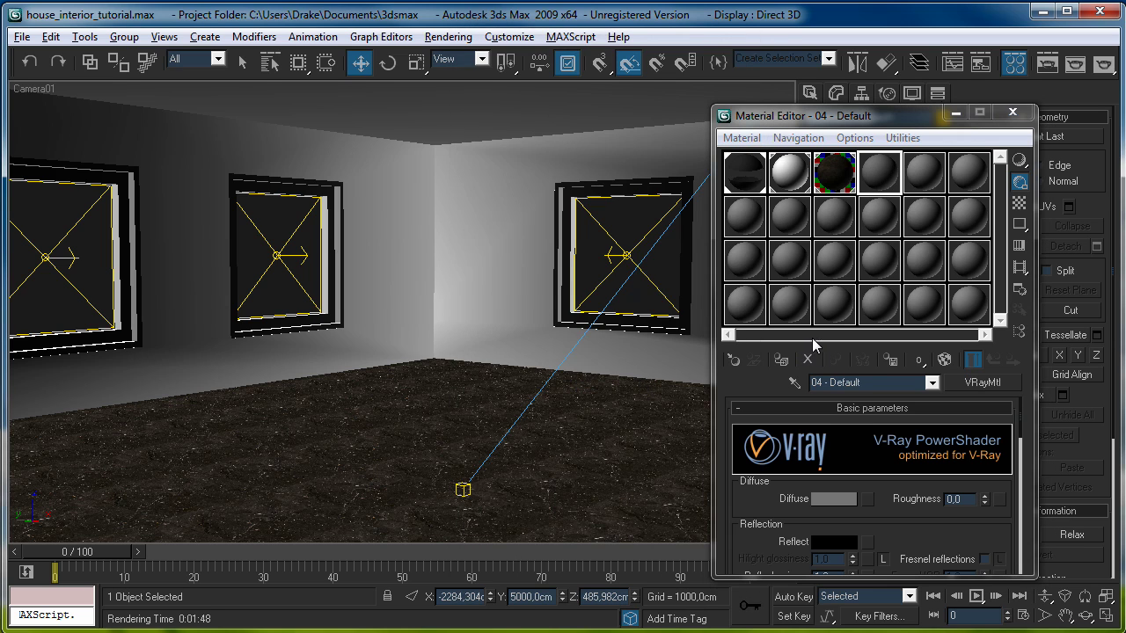
{"action": "left_click_drag", "start_coordinate": [906, 531], "coordinate": [898, 475]}
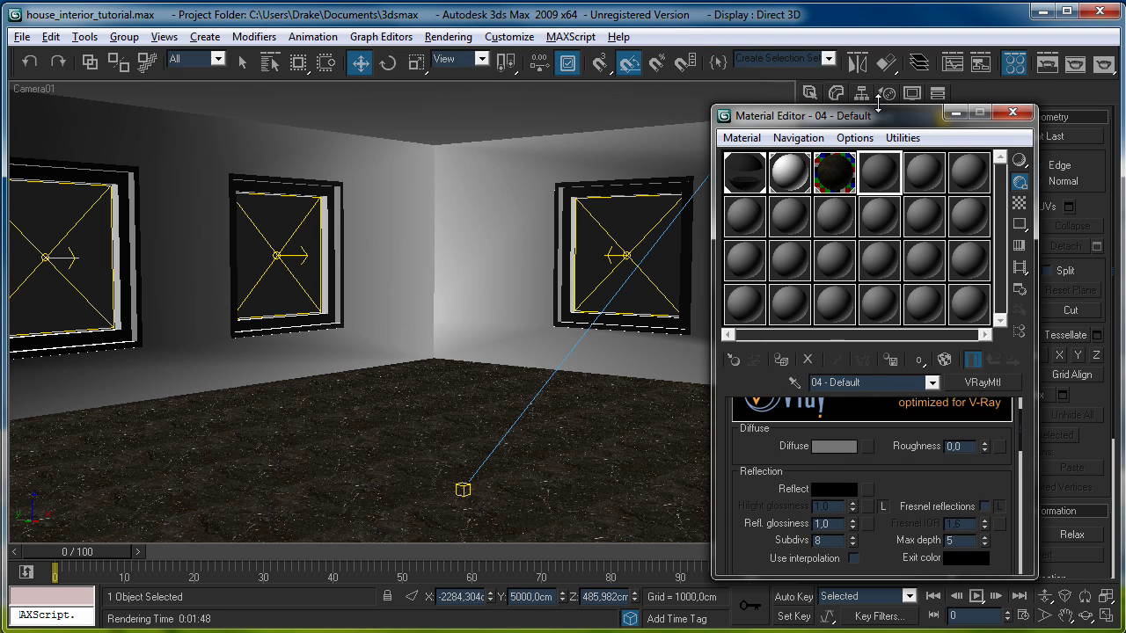
{"action": "left_click_drag", "start_coordinate": [878, 104], "coordinate": [877, 27]}
{"action": "left_click_drag", "start_coordinate": [920, 503], "coordinate": [884, 105]}
Load Wood_floor_by_gnrbishop from the Desktop as a Bitmap in the Diffuse slot.
{"action": "left_click", "coordinate": [879, 438]}
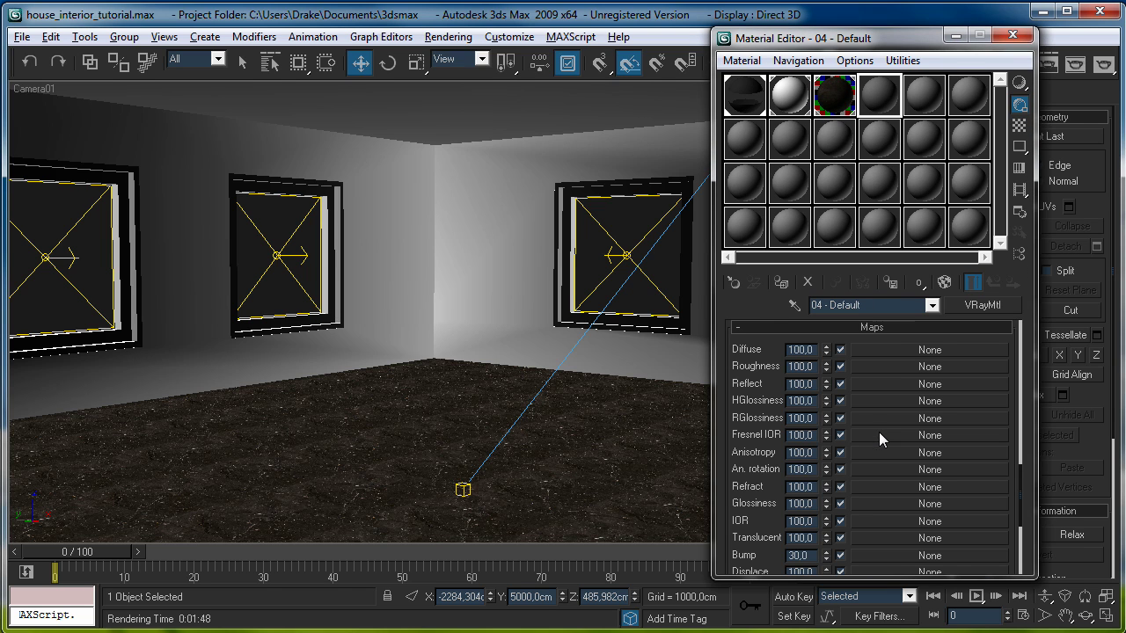
{"action": "left_click", "coordinate": [867, 349]}
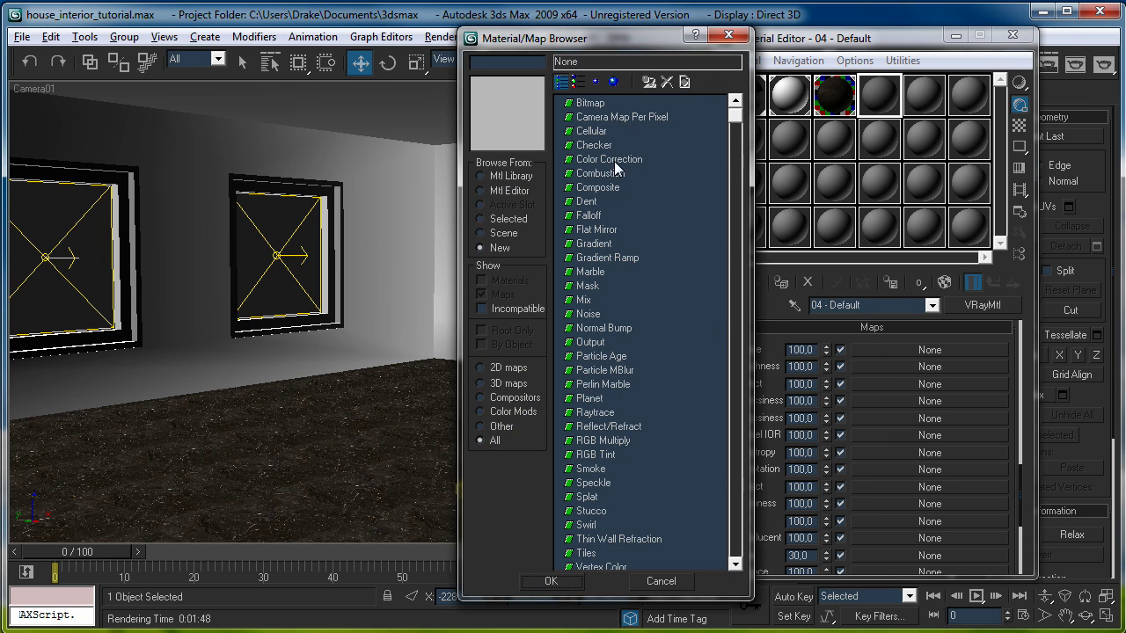
{"action": "double_click", "coordinate": [581, 99]}
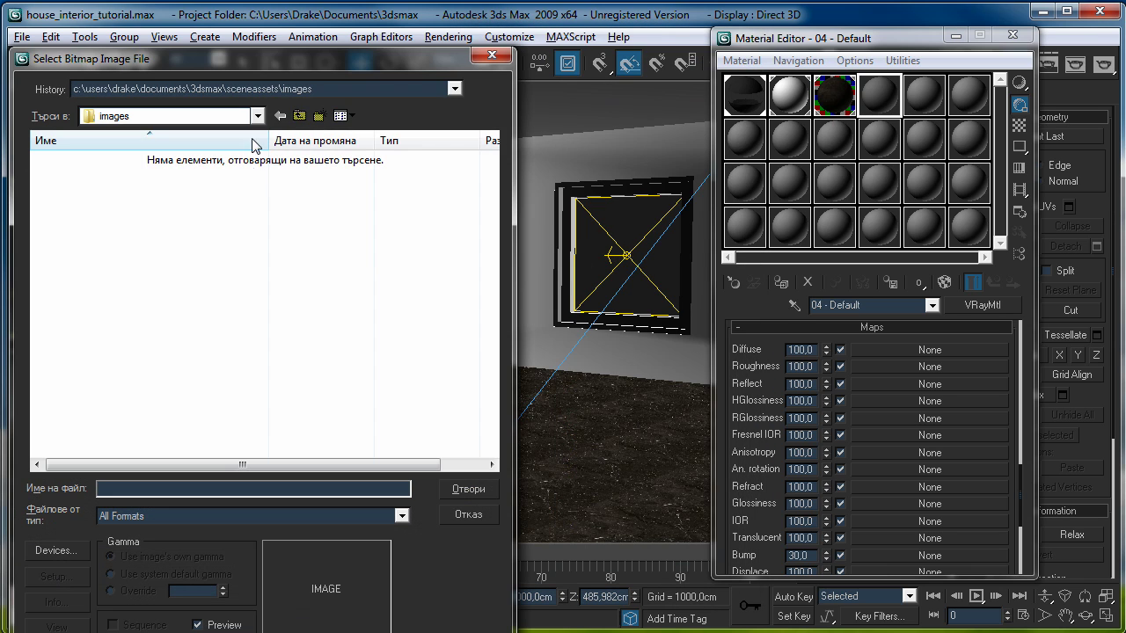
{"action": "left_click", "coordinate": [299, 116]}
{"action": "left_click", "coordinate": [299, 116]}
{"action": "left_click", "coordinate": [299, 116]}
{"action": "left_click", "coordinate": [299, 116]}
{"action": "left_click", "coordinate": [299, 116]}
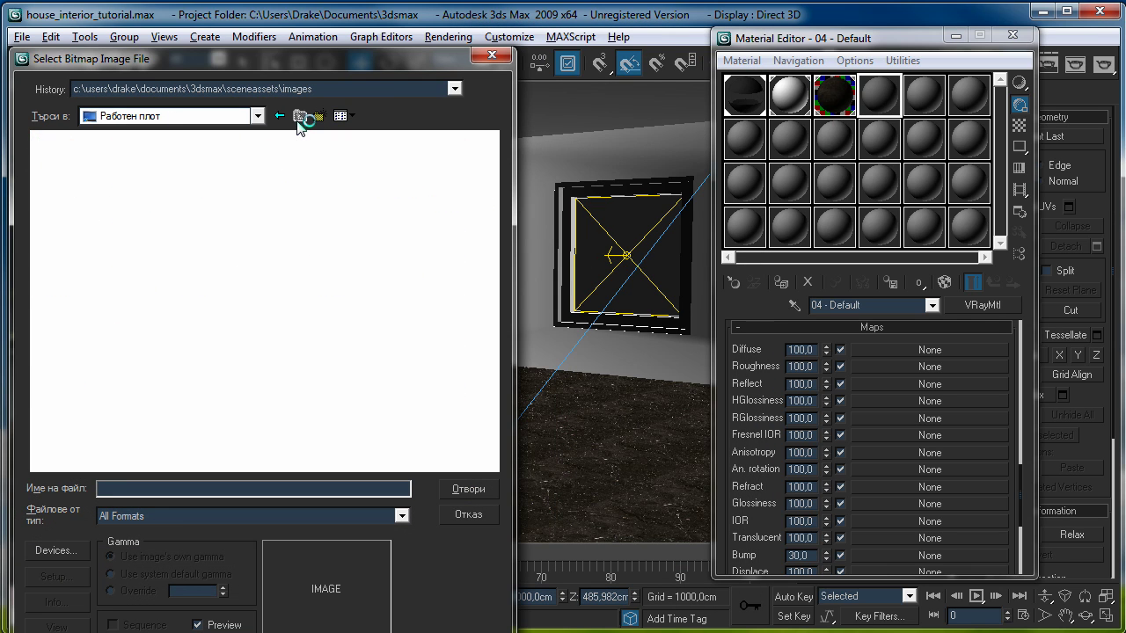
{"action": "scroll", "coordinate": [360, 261], "scroll_direction": "down", "scroll_amount": 1}
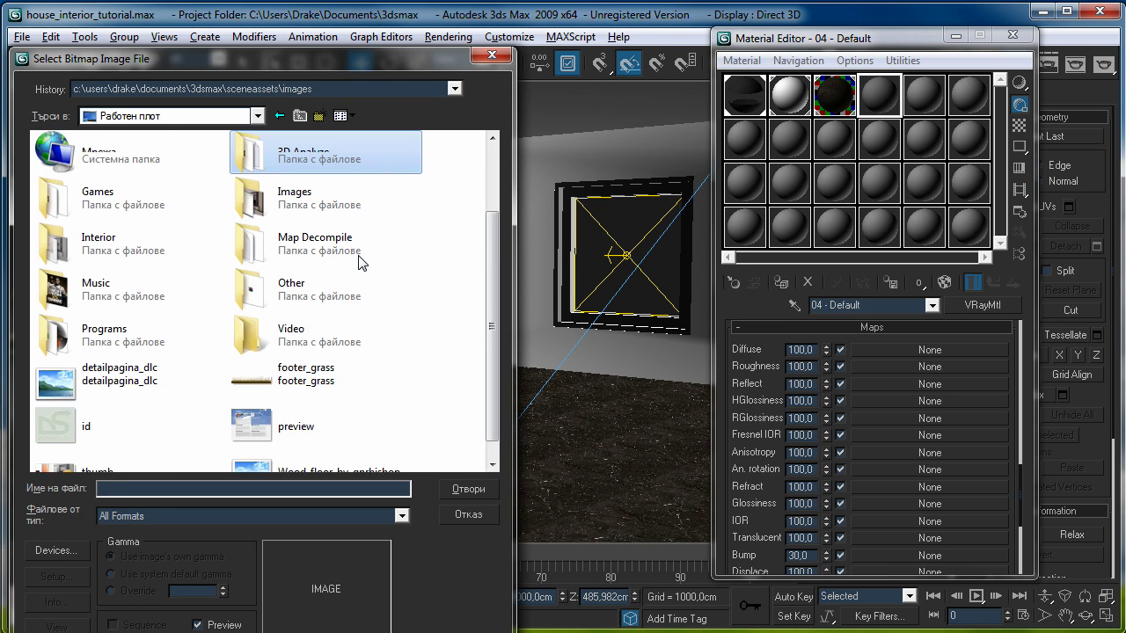
{"action": "scroll", "coordinate": [361, 262], "scroll_direction": "down", "scroll_amount": 1}
{"action": "left_click", "coordinate": [319, 453]}
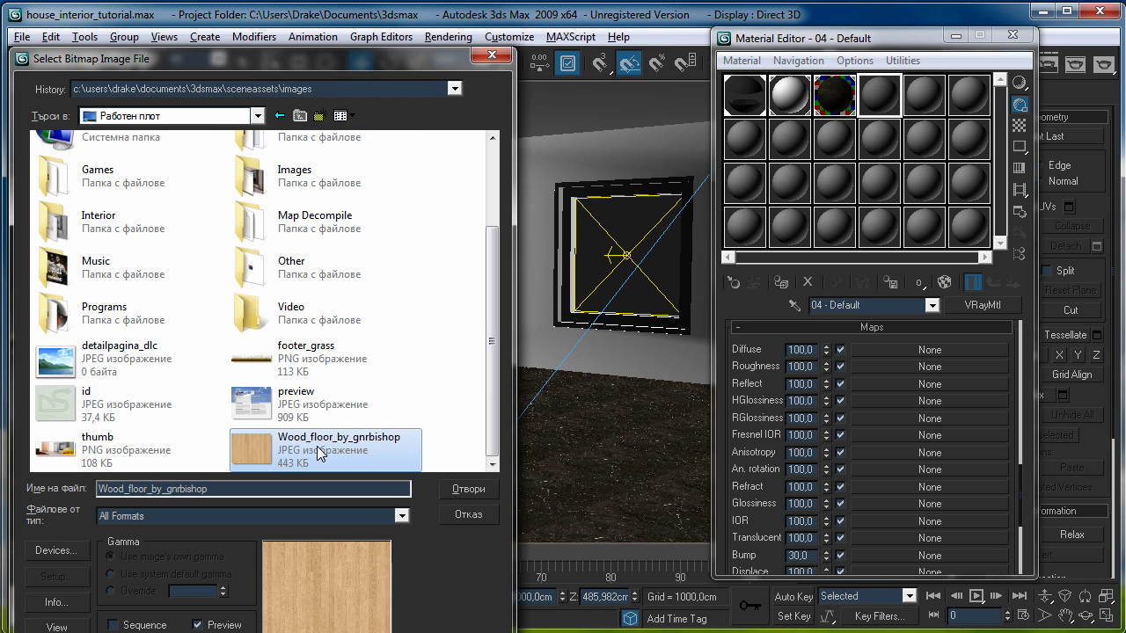
{"action": "double_click", "coordinate": [319, 453]}
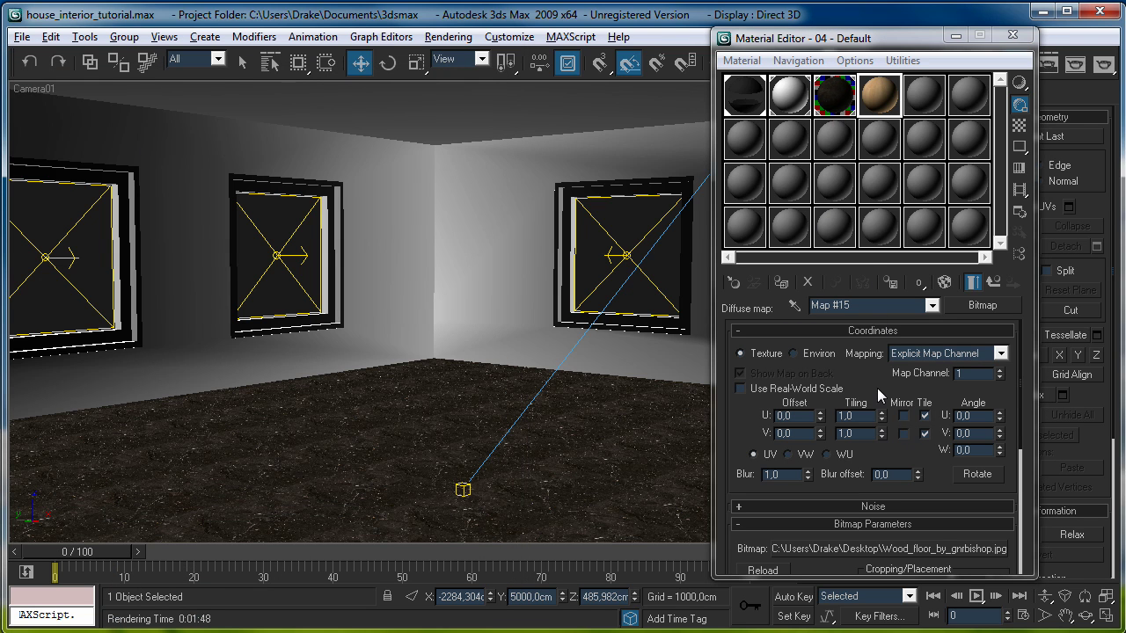
{"action": "left_click", "coordinate": [991, 283]}
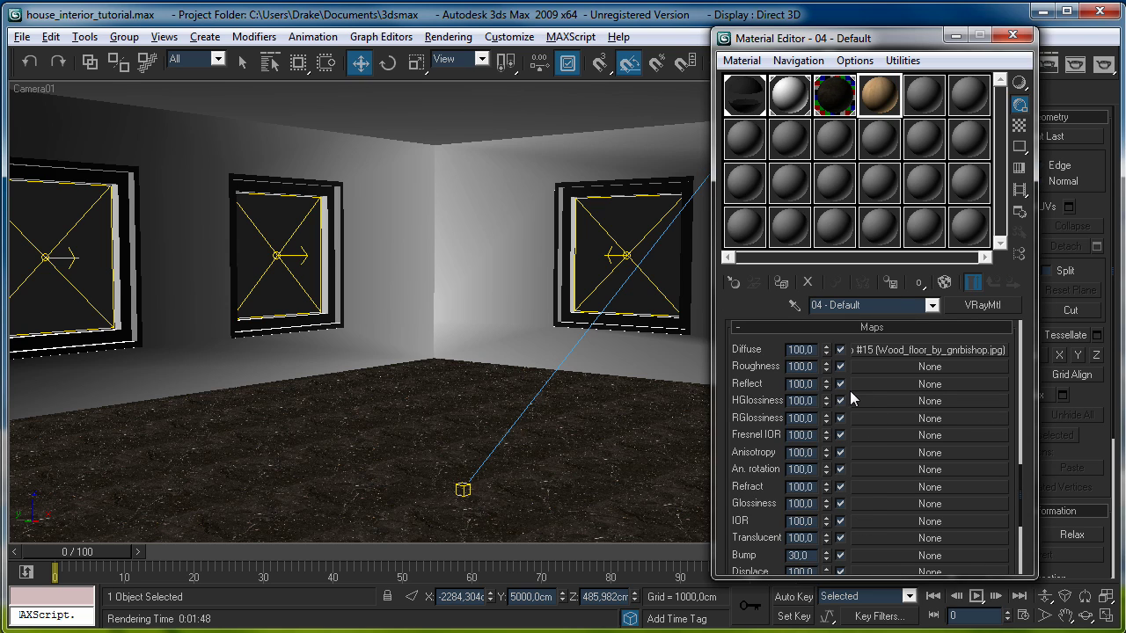
Load the Wood_floor_by_gnrbishop image as a Bitmap in the Bump slot.
{"action": "left_click_drag", "start_coordinate": [752, 449], "coordinate": [743, 383]}
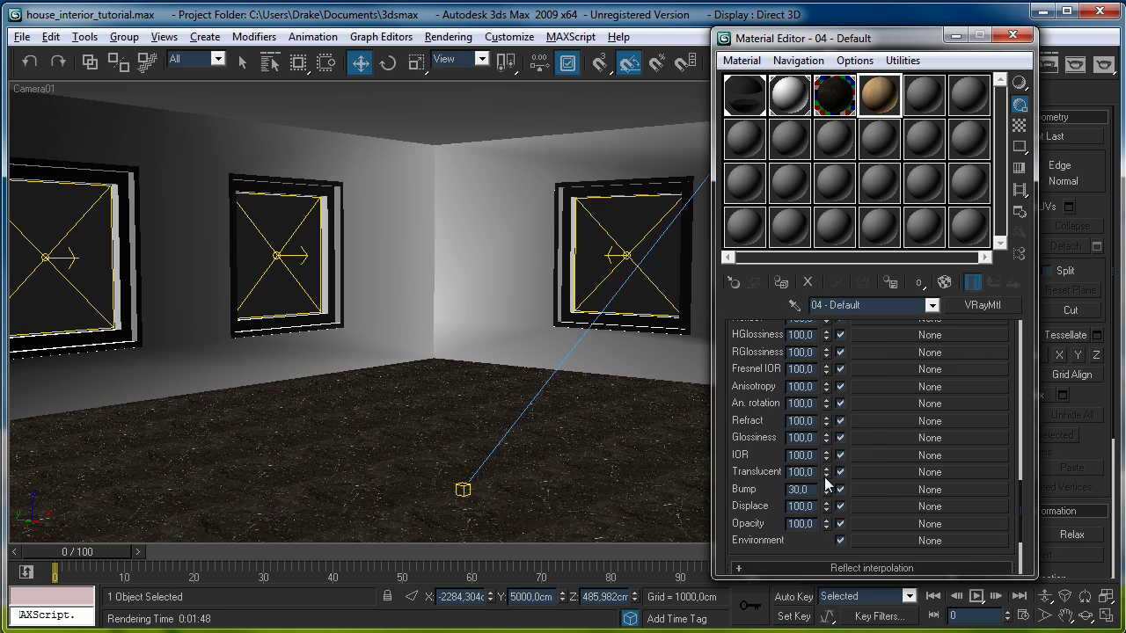
{"action": "left_click", "coordinate": [887, 488]}
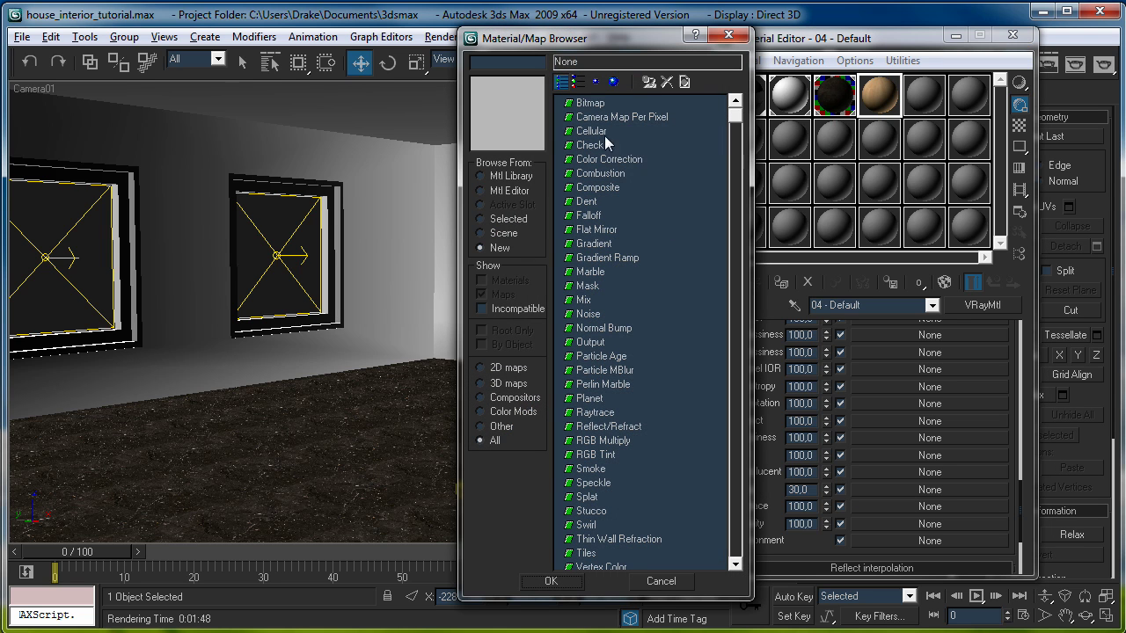
{"action": "double_click", "coordinate": [590, 103]}
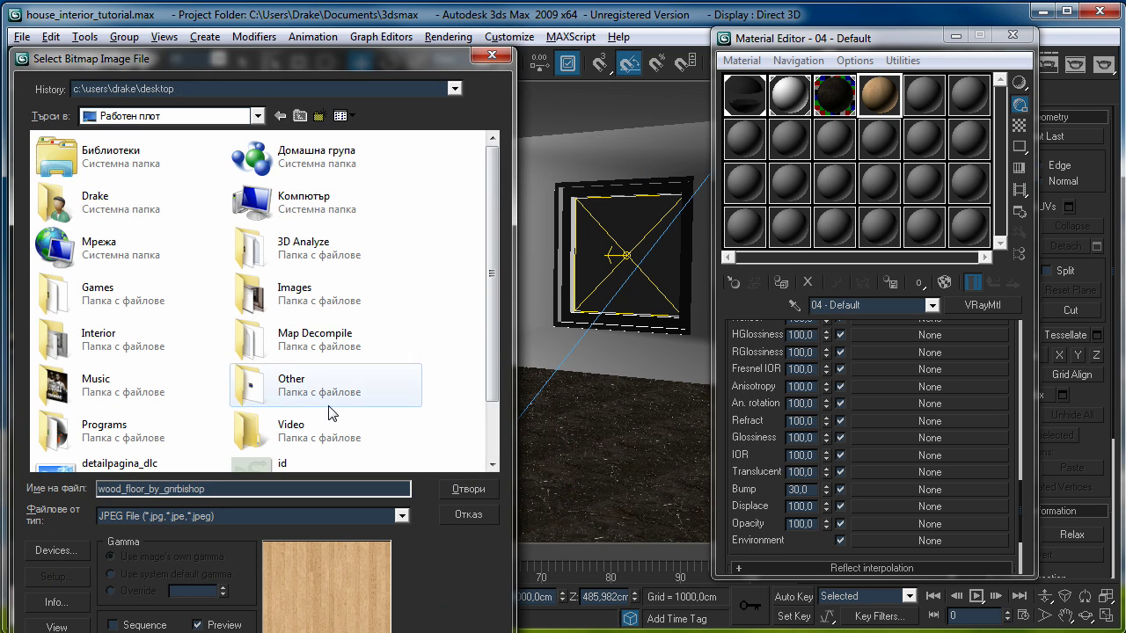
{"action": "scroll", "coordinate": [332, 413], "scroll_direction": "down", "scroll_amount": 2}
{"action": "double_click", "coordinate": [392, 452]}
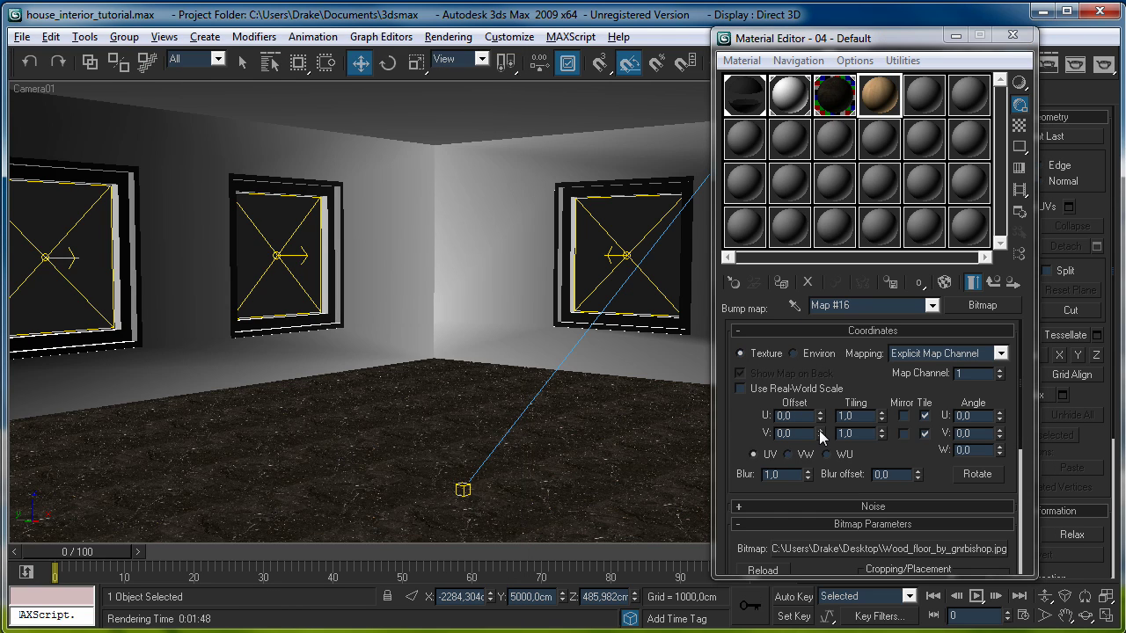
{"action": "left_click", "coordinate": [993, 281]}
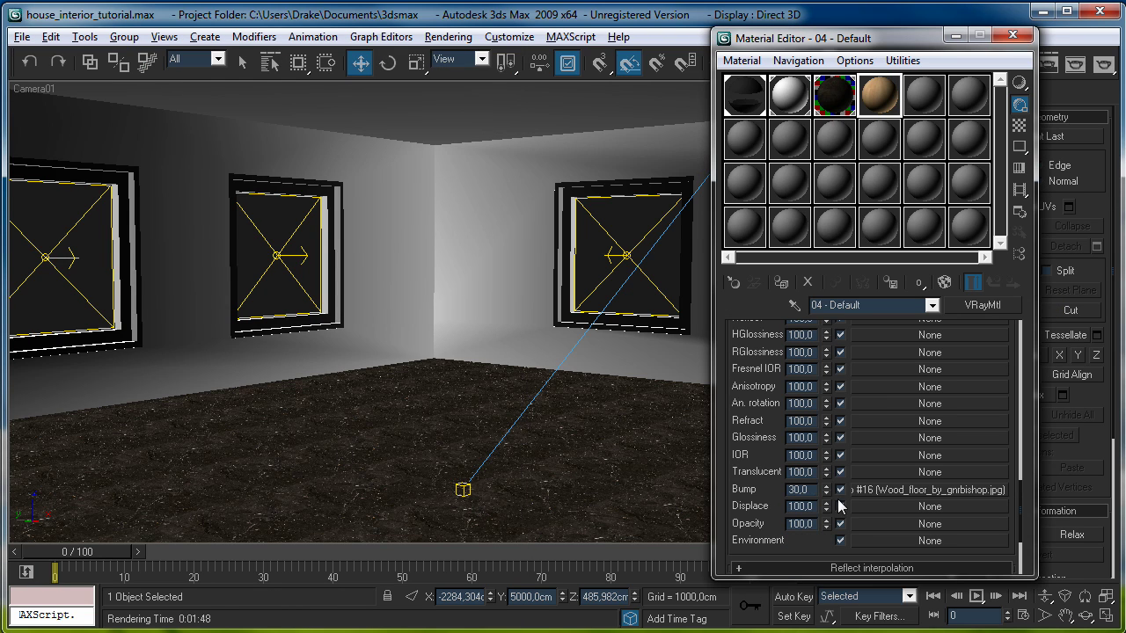
Set the material's Bump amount to 50.
{"action": "double_click", "coordinate": [794, 488]}
{"action": "type", "text": "40"}
{"action": "key", "text": "Return"}
{"action": "left_click", "coordinate": [796, 489]}
{"action": "scroll", "coordinate": [771, 467], "scroll_direction": "up", "scroll_amount": 3}
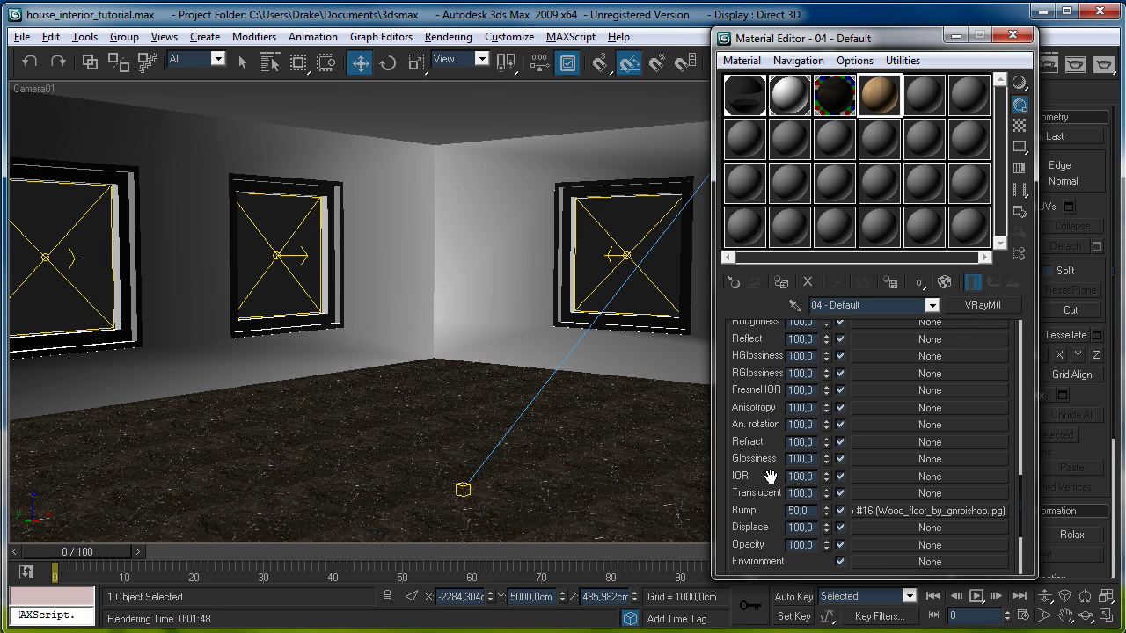
{"action": "left_click_drag", "start_coordinate": [769, 476], "coordinate": [794, 408]}
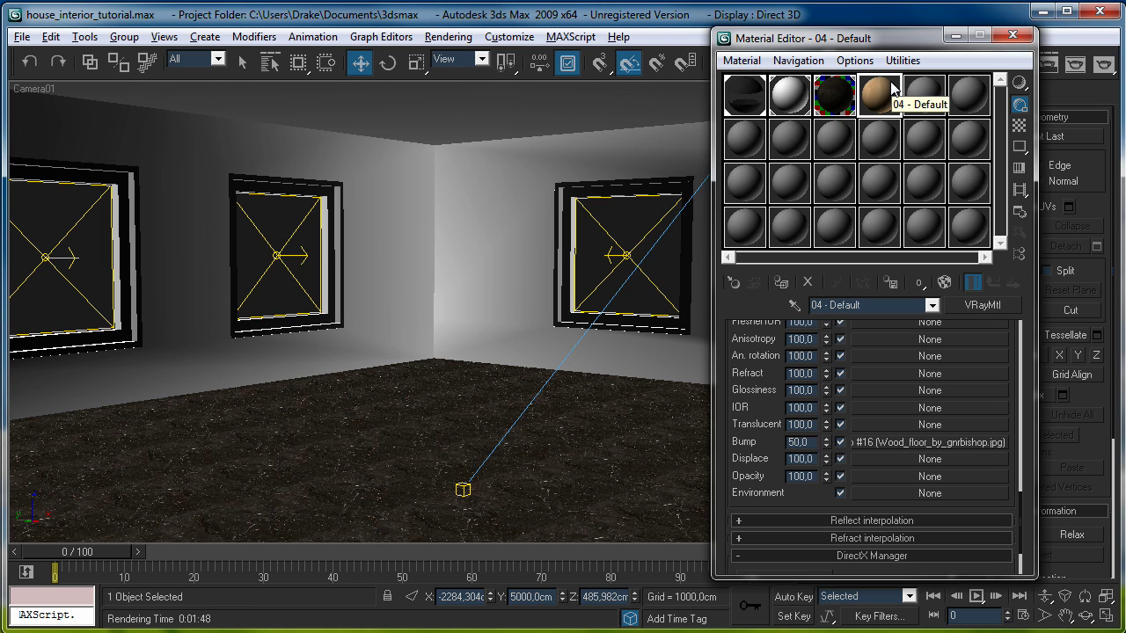
Load the wood floor image as a Bitmap map in the Reflect slot.
{"action": "scroll", "coordinate": [772, 406], "scroll_direction": "up", "scroll_amount": 10}
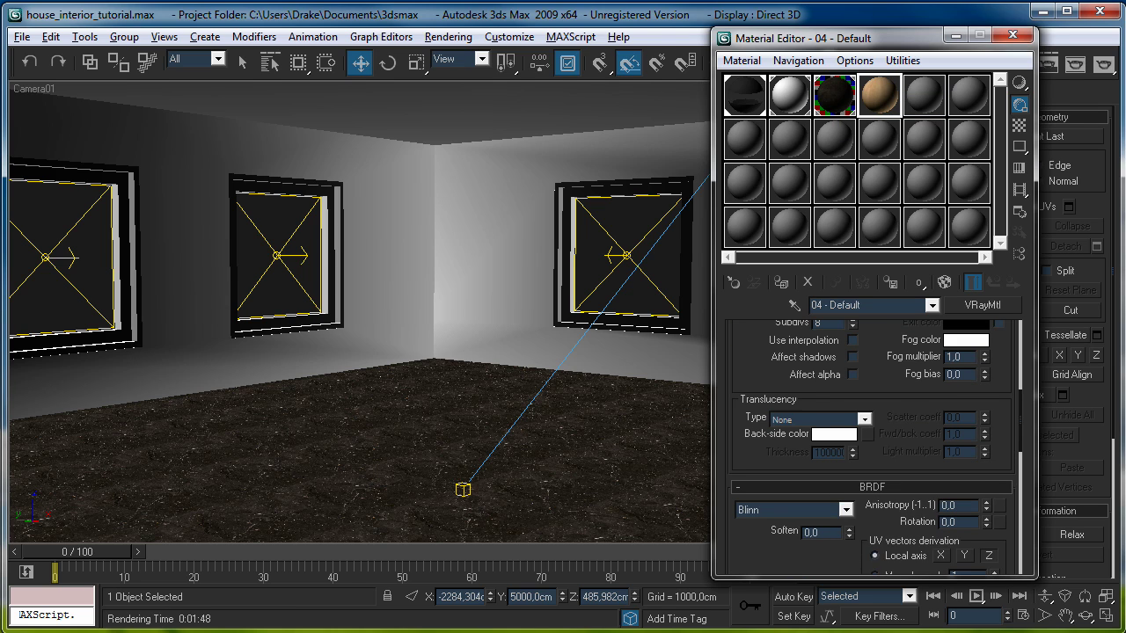
{"action": "scroll", "coordinate": [753, 379], "scroll_direction": "up", "scroll_amount": 3}
{"action": "scroll", "coordinate": [754, 379], "scroll_direction": "down", "scroll_amount": 15}
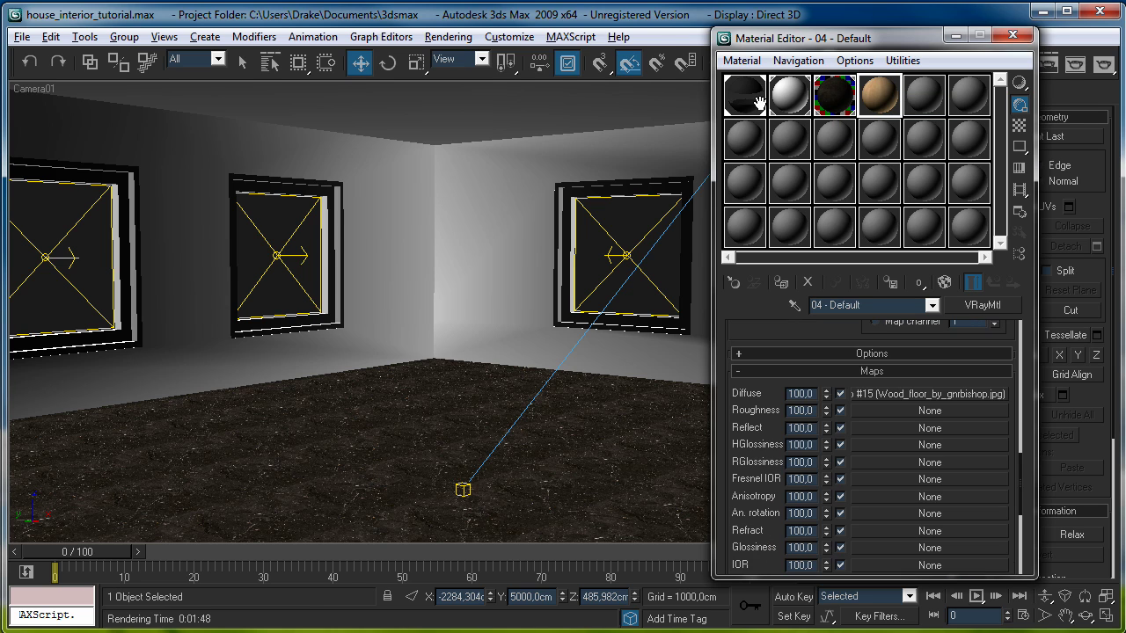
{"action": "left_click", "coordinate": [893, 415]}
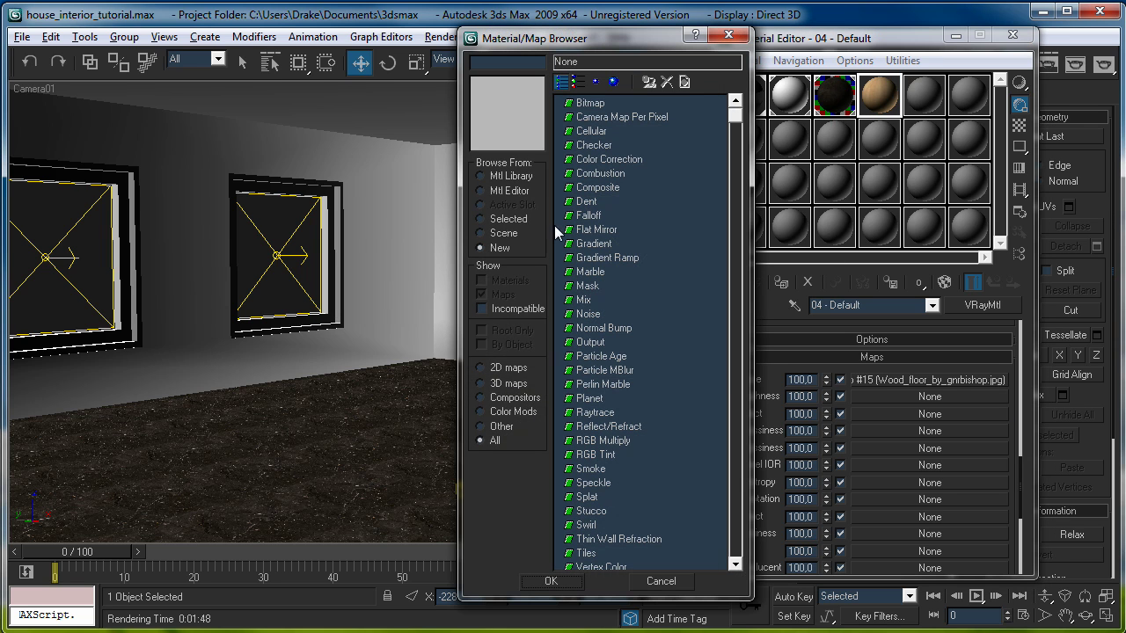
{"action": "left_click", "coordinate": [591, 103]}
{"action": "double_click", "coordinate": [590, 103]}
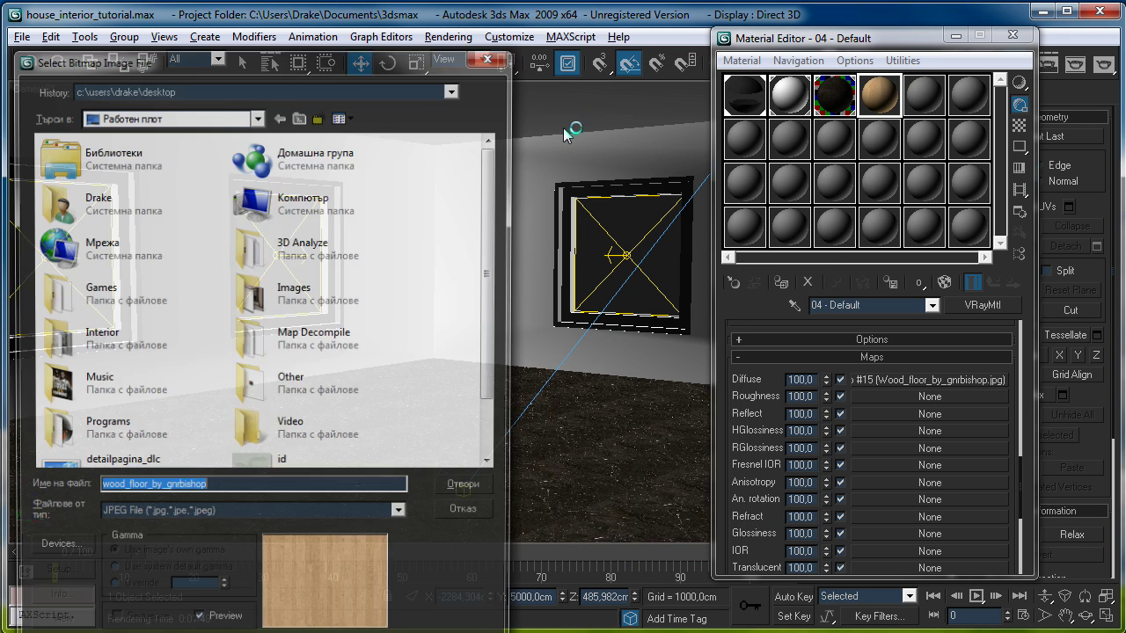
{"action": "scroll", "coordinate": [485, 288], "scroll_direction": "down", "scroll_amount": 2}
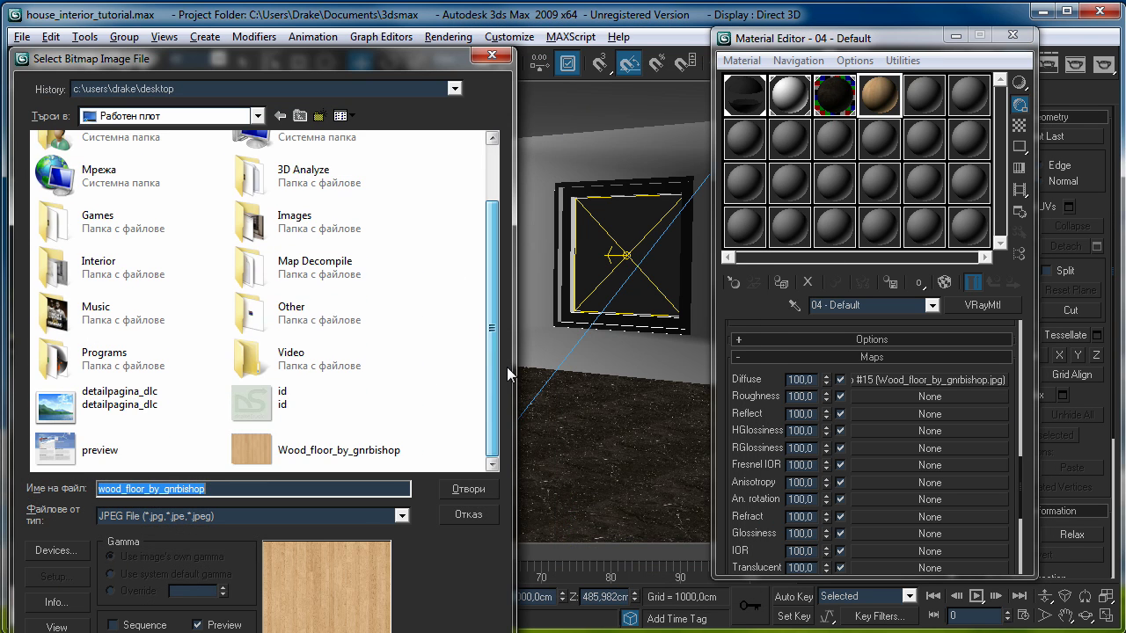
{"action": "double_click", "coordinate": [303, 445]}
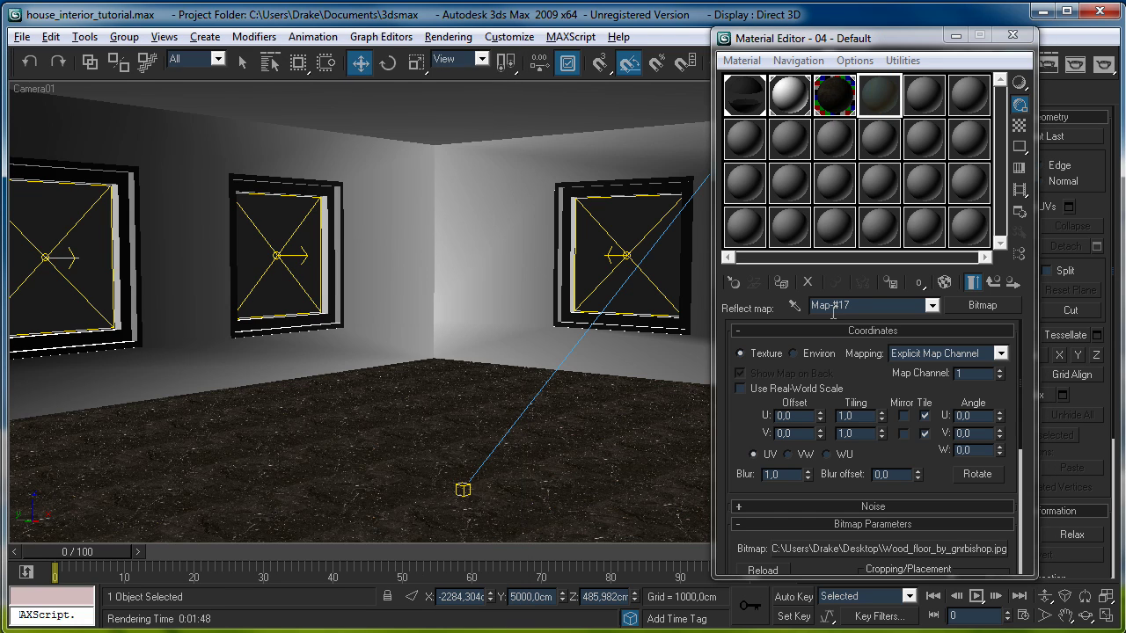
{"action": "left_click", "coordinate": [987, 282]}
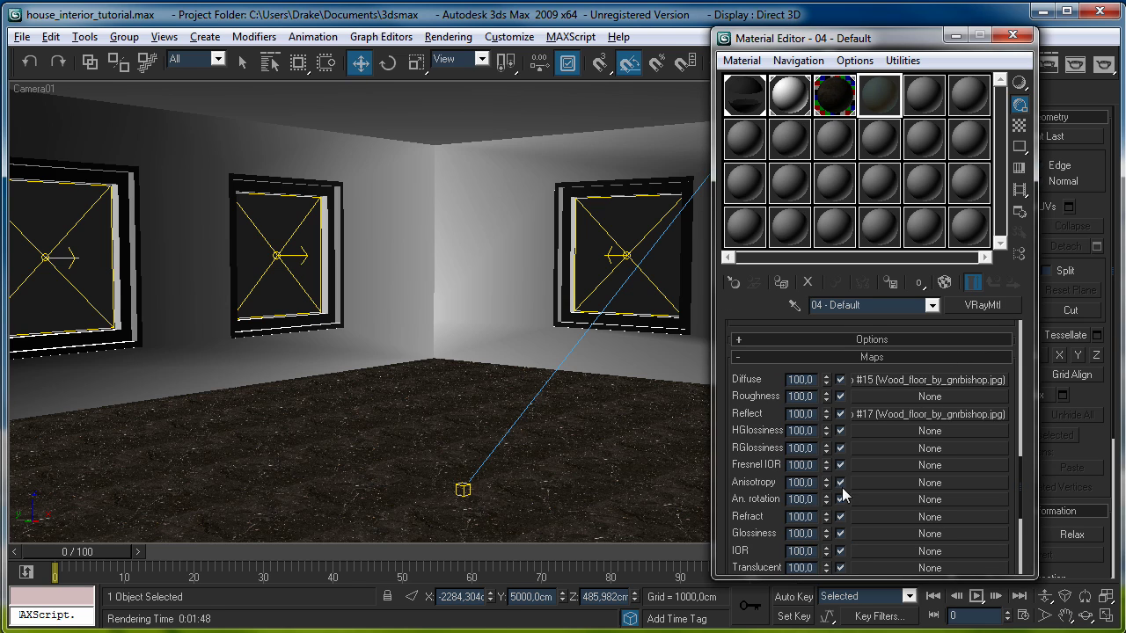
Lower the Reflect map amount from 100 to 10.
{"action": "scroll", "coordinate": [781, 492], "scroll_direction": "down", "scroll_amount": 5}
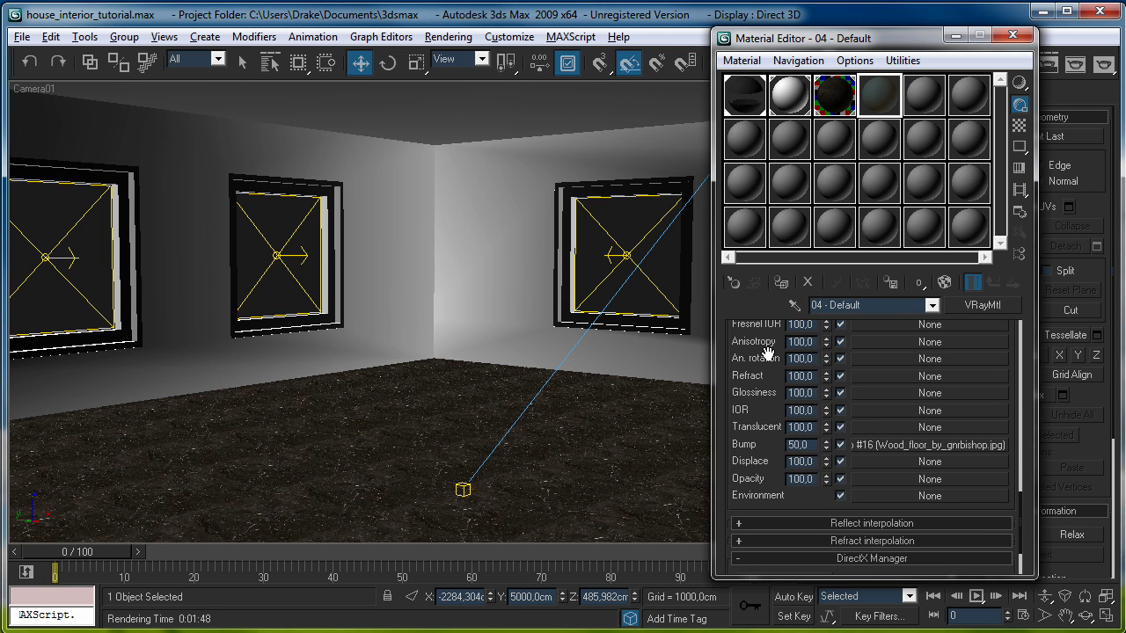
{"action": "scroll", "coordinate": [800, 394], "scroll_direction": "up", "scroll_amount": 3}
{"action": "mouse_move", "coordinate": [826, 378]}
{"action": "left_mouse_down"}
{"action": "mouse_move", "coordinate": [840, 429]}
{"action": "mouse_move", "coordinate": [827, 396]}
{"action": "left_mouse_up"}
{"action": "type", "text": "10"}
{"action": "key", "text": "Return"}
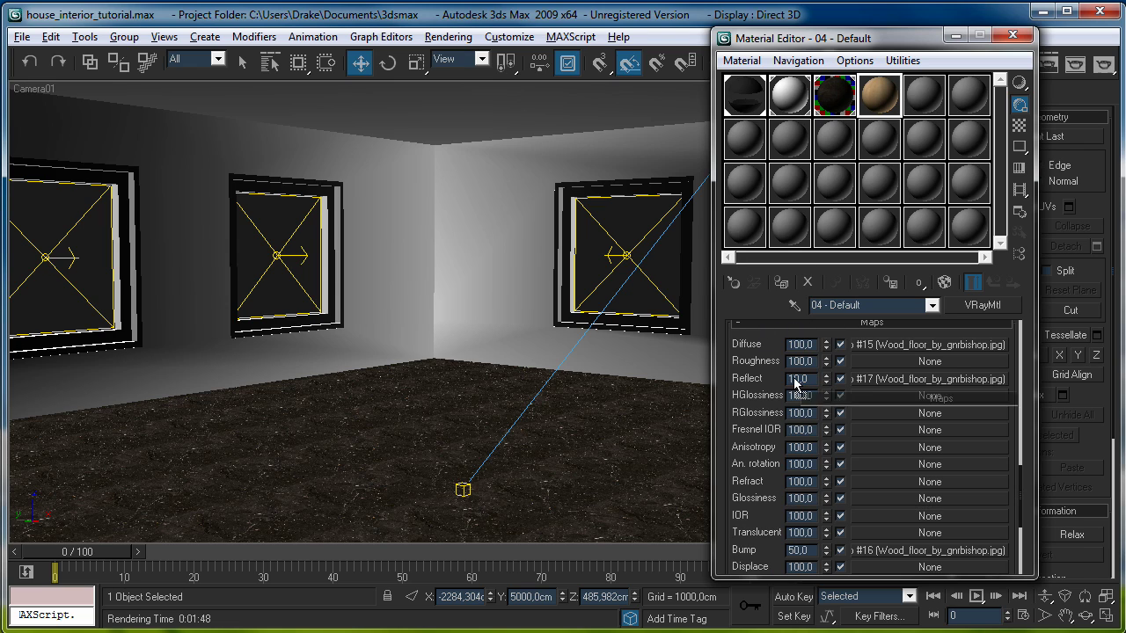
{"action": "left_click", "coordinate": [796, 350]}
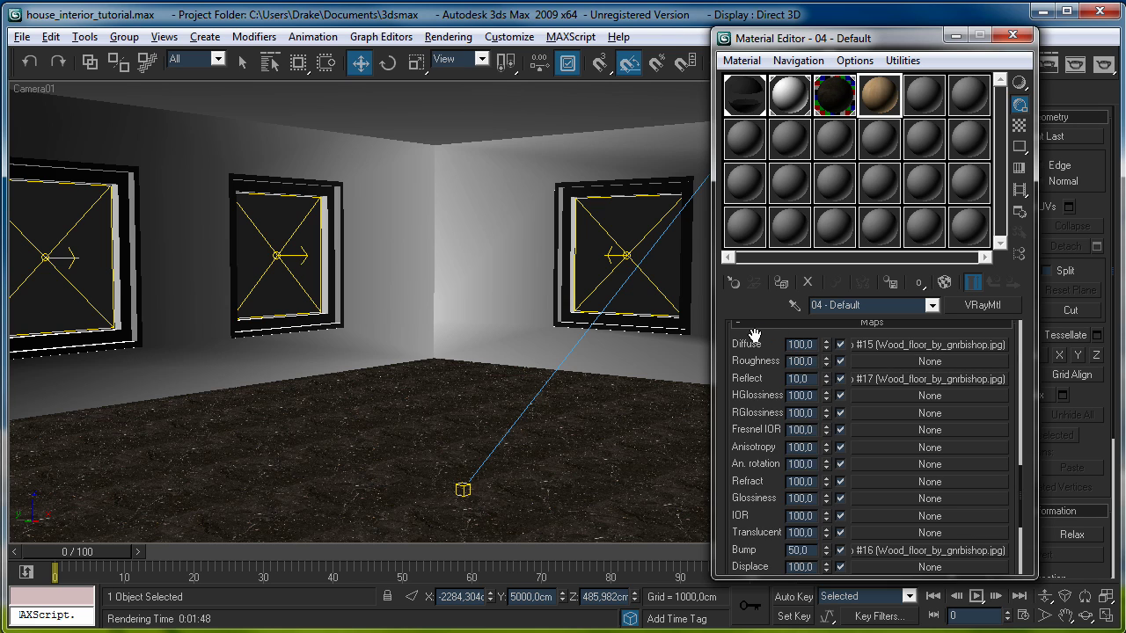
Set the Reflect colour to dark grey in the Color Selector.
{"action": "scroll", "coordinate": [754, 335], "scroll_direction": "up", "scroll_amount": 10}
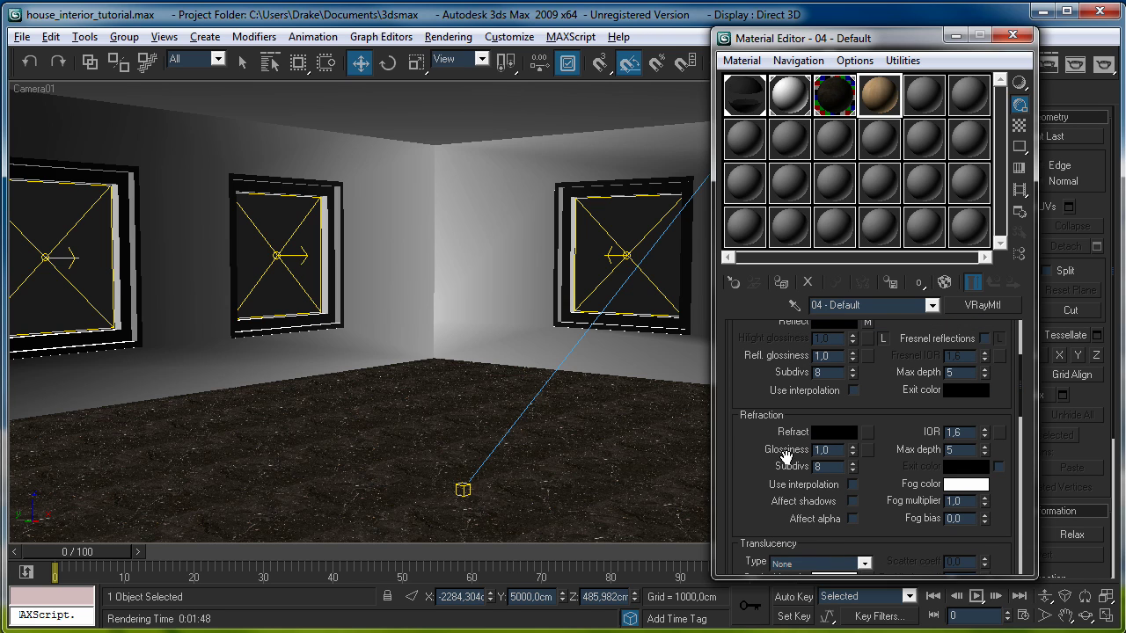
{"action": "scroll", "coordinate": [786, 455], "scroll_direction": "up", "scroll_amount": 3}
{"action": "left_click", "coordinate": [820, 387]}
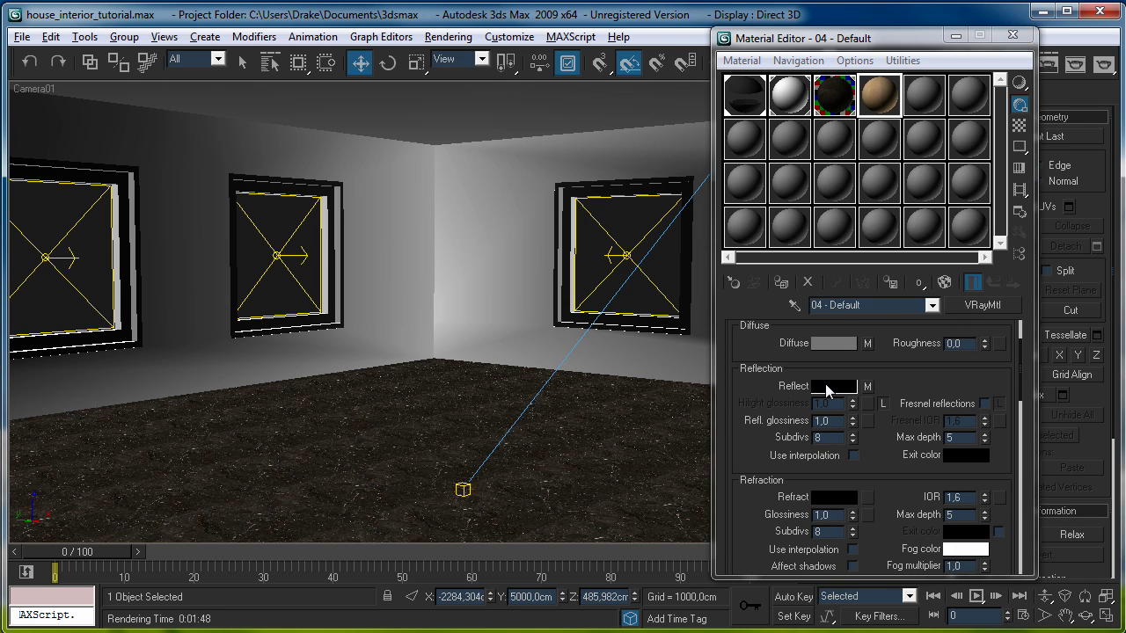
{"action": "left_click_drag", "start_coordinate": [556, 195], "coordinate": [538, 192]}
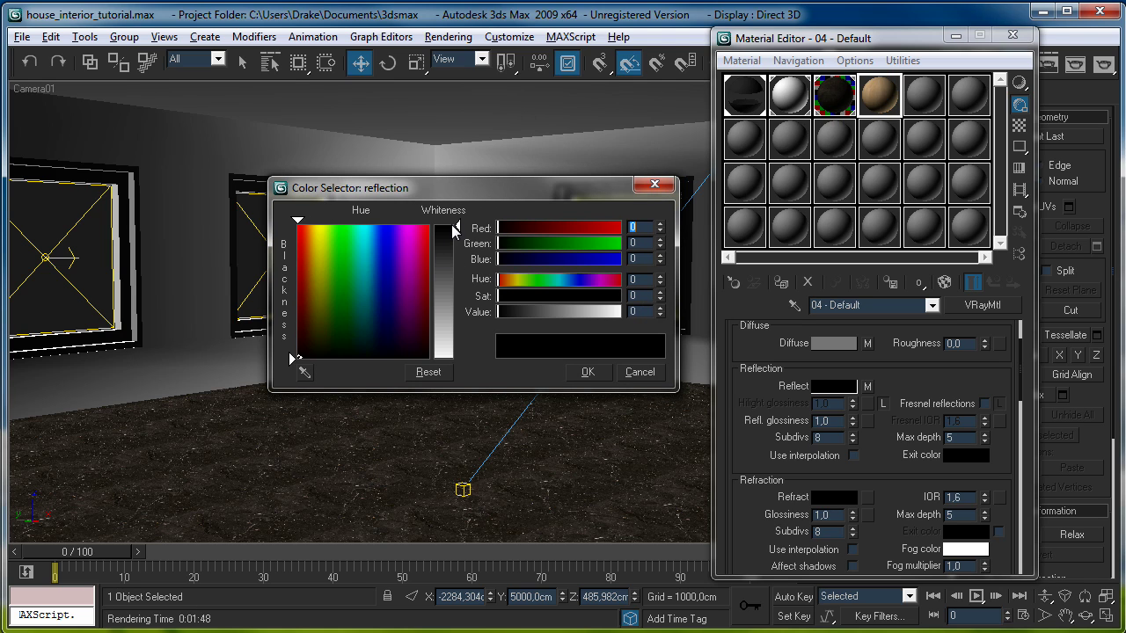
{"action": "left_click_drag", "start_coordinate": [518, 311], "coordinate": [519, 311]}
{"action": "left_click", "coordinate": [587, 372]}
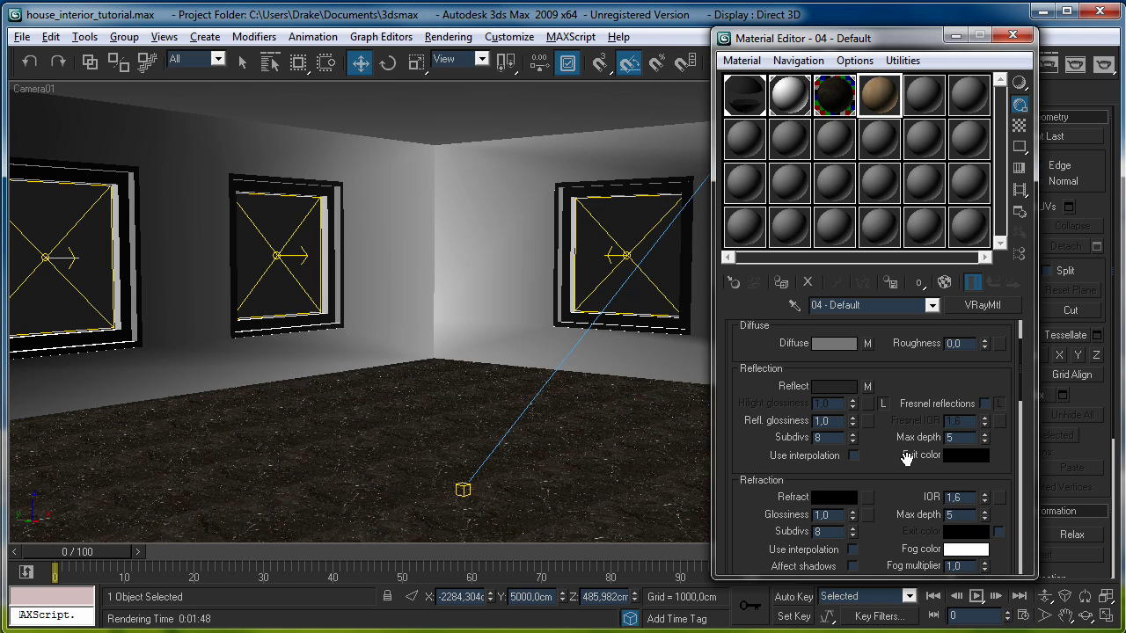
{"action": "scroll", "coordinate": [900, 503], "scroll_direction": "down", "scroll_amount": 10}
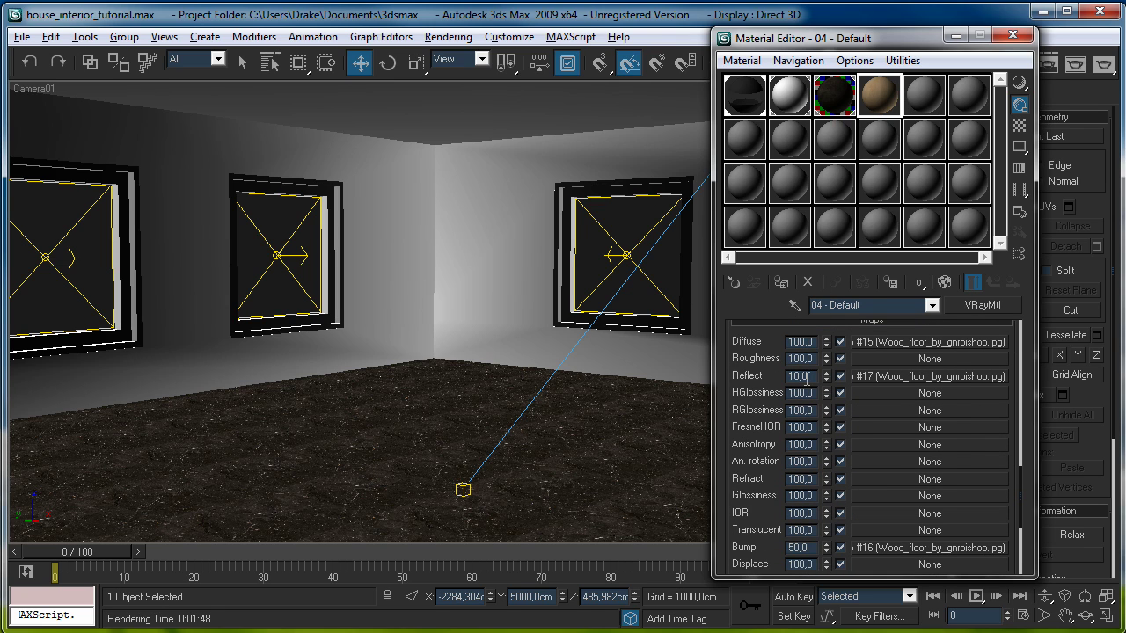
{"action": "left_click_drag", "start_coordinate": [757, 332], "coordinate": [801, 526]}
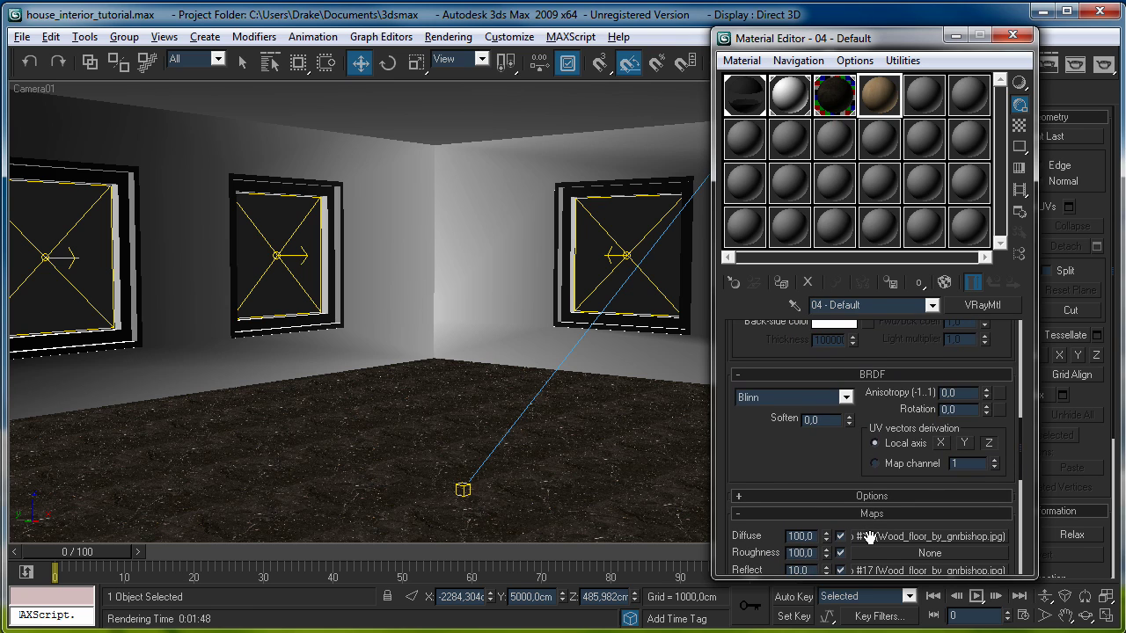
Apply the 04 - Default material to the floor box.
{"action": "left_click", "coordinate": [1012, 35]}
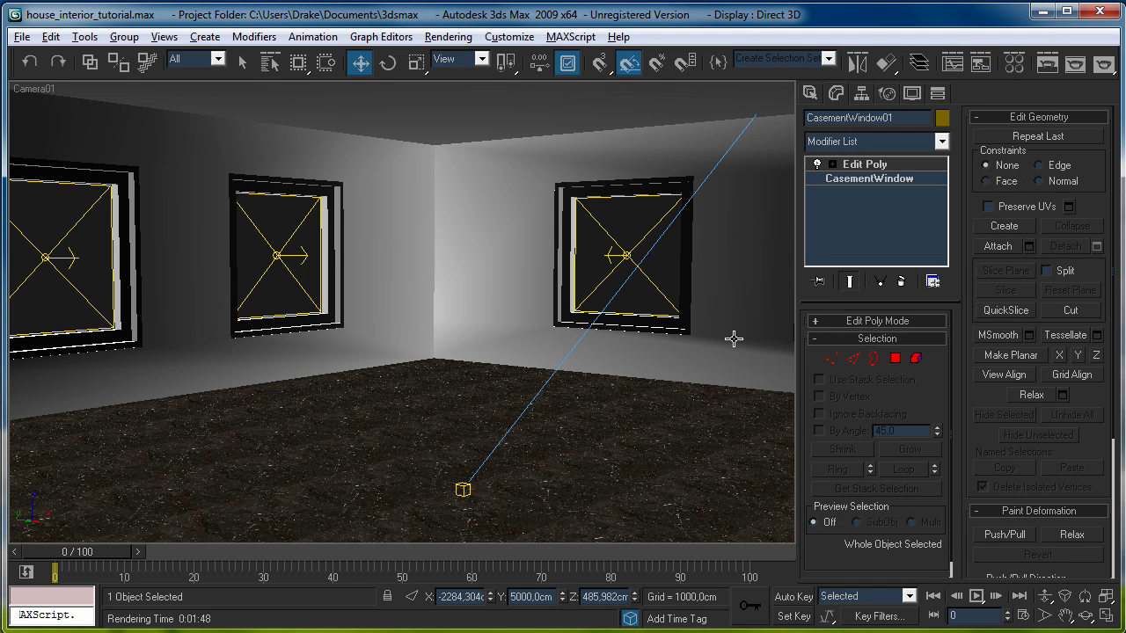
{"action": "left_click", "coordinate": [1016, 63]}
{"action": "left_click_drag", "start_coordinate": [882, 96], "coordinate": [407, 398]}
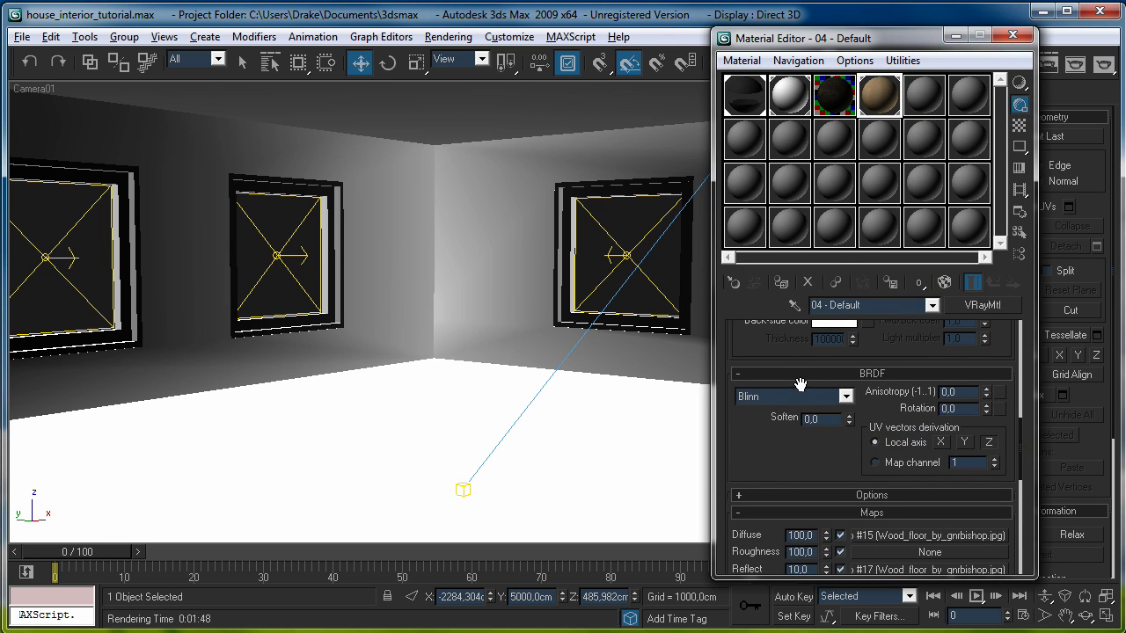
{"action": "mouse_move", "coordinate": [785, 373]}
{"action": "left_mouse_down"}
{"action": "mouse_move", "coordinate": [775, 480]}
{"action": "mouse_move", "coordinate": [786, 379]}
{"action": "left_mouse_up"}
{"action": "left_click_drag", "start_coordinate": [747, 343], "coordinate": [745, 430]}
{"action": "scroll", "coordinate": [744, 430], "scroll_direction": "up", "scroll_amount": 10}
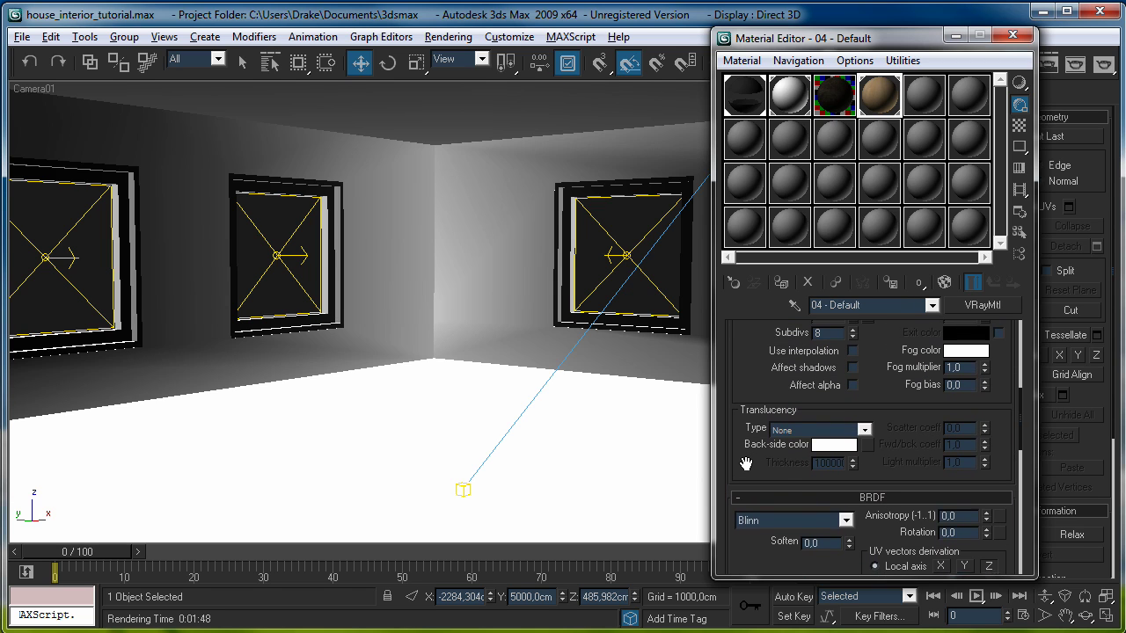
{"action": "scroll", "coordinate": [827, 413], "scroll_direction": "down", "scroll_amount": 15}
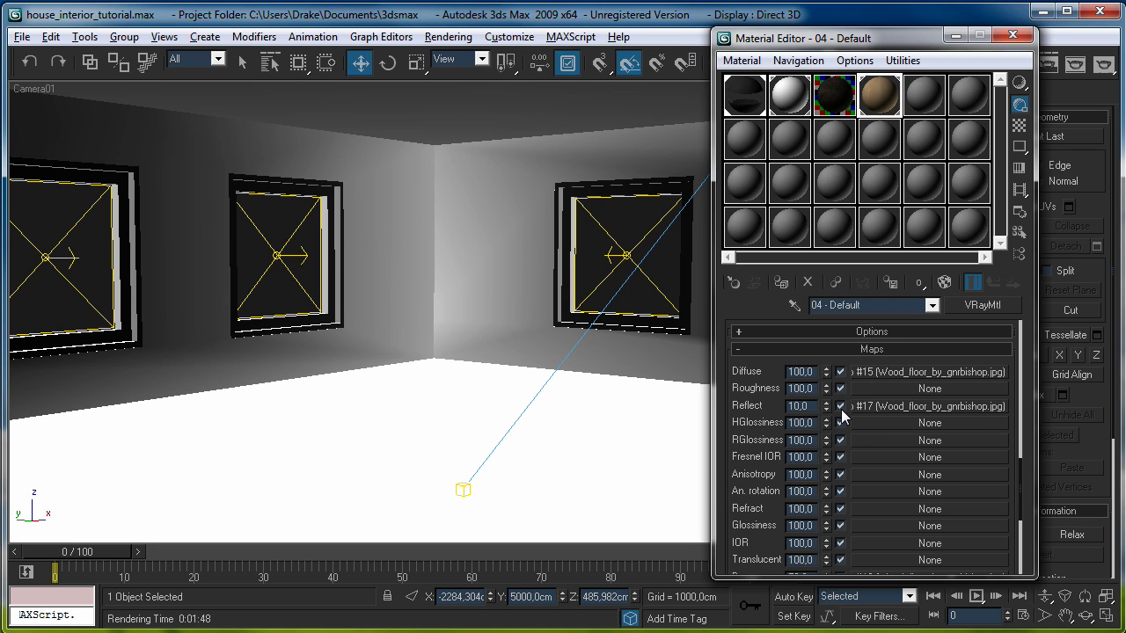
Reset the Reflect bitmap map to None, return to the parent material, and select the floor box.
{"action": "left_click", "coordinate": [888, 405]}
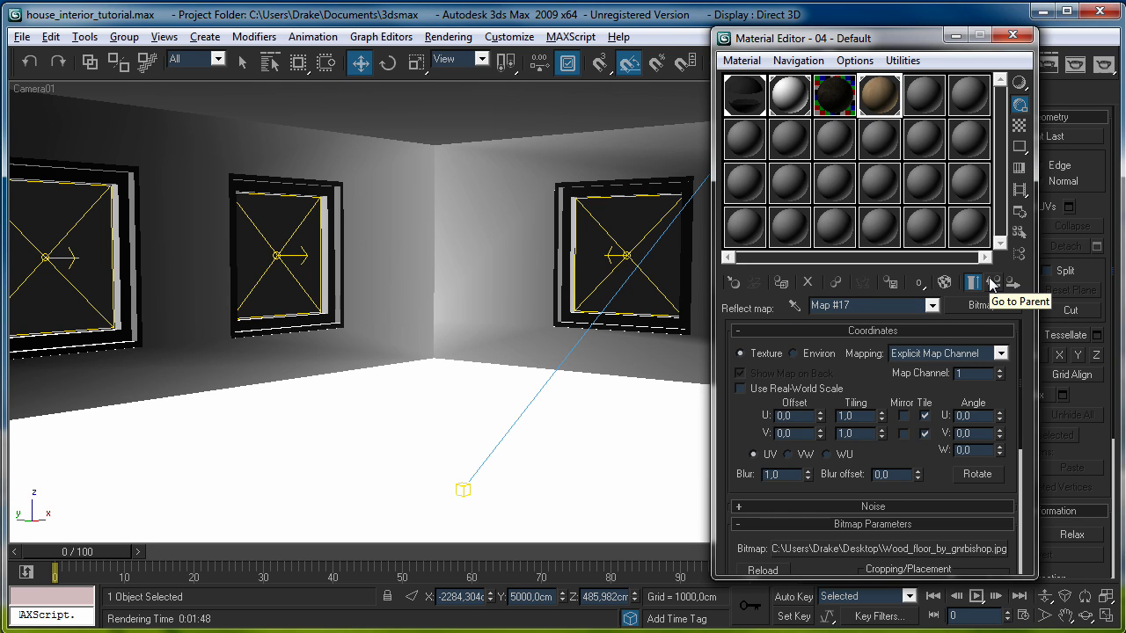
{"action": "left_click", "coordinate": [807, 283]}
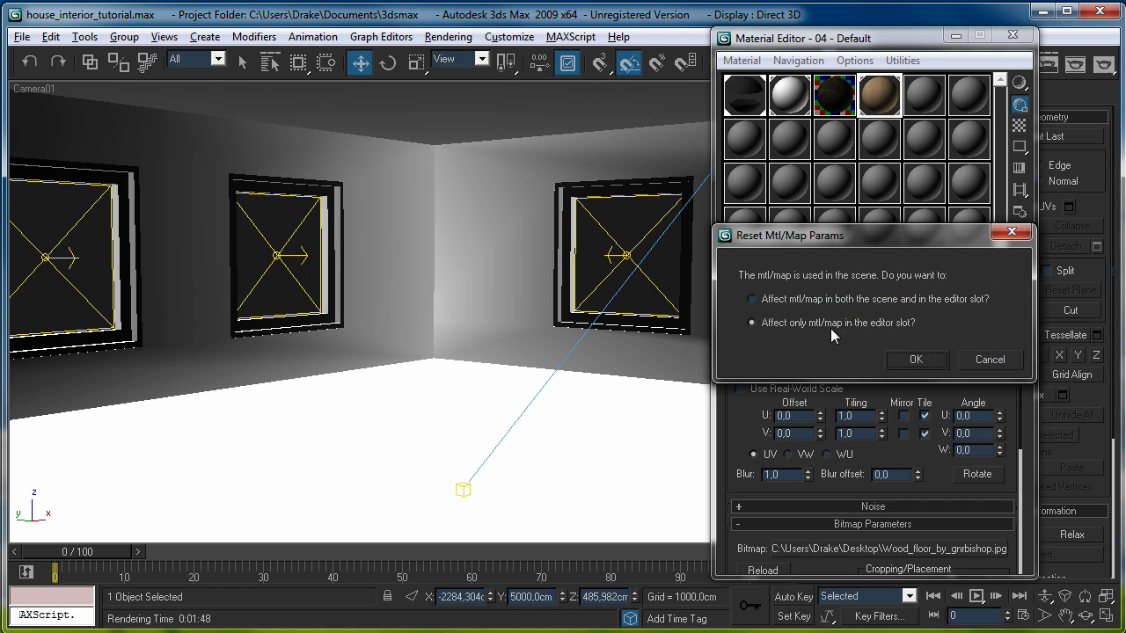
{"action": "left_click", "coordinate": [916, 362]}
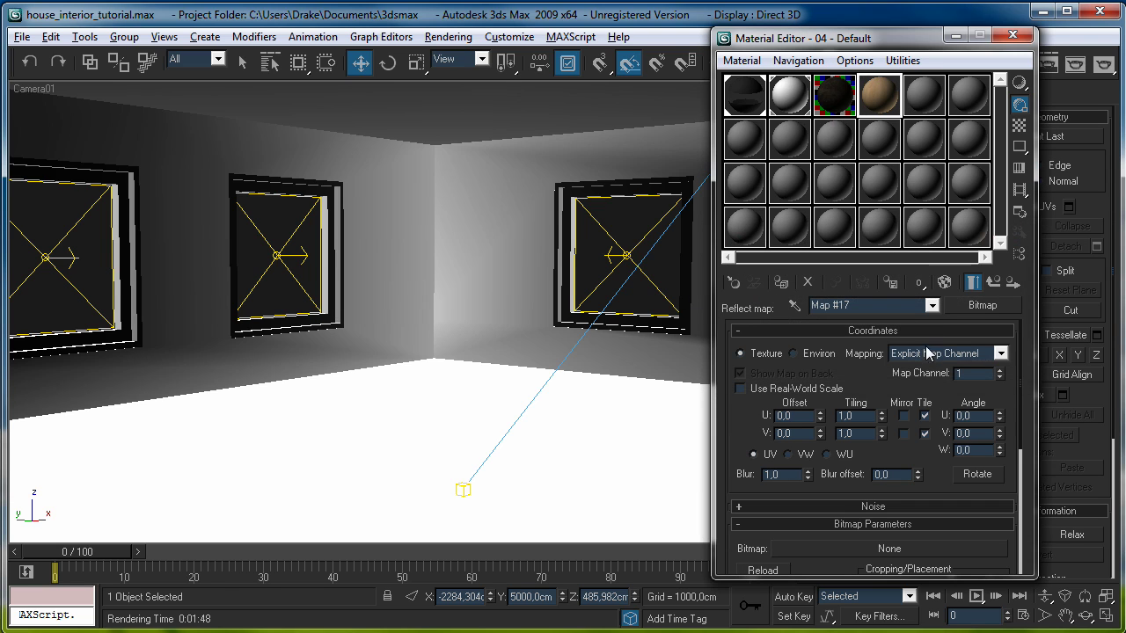
{"action": "left_click", "coordinate": [994, 282]}
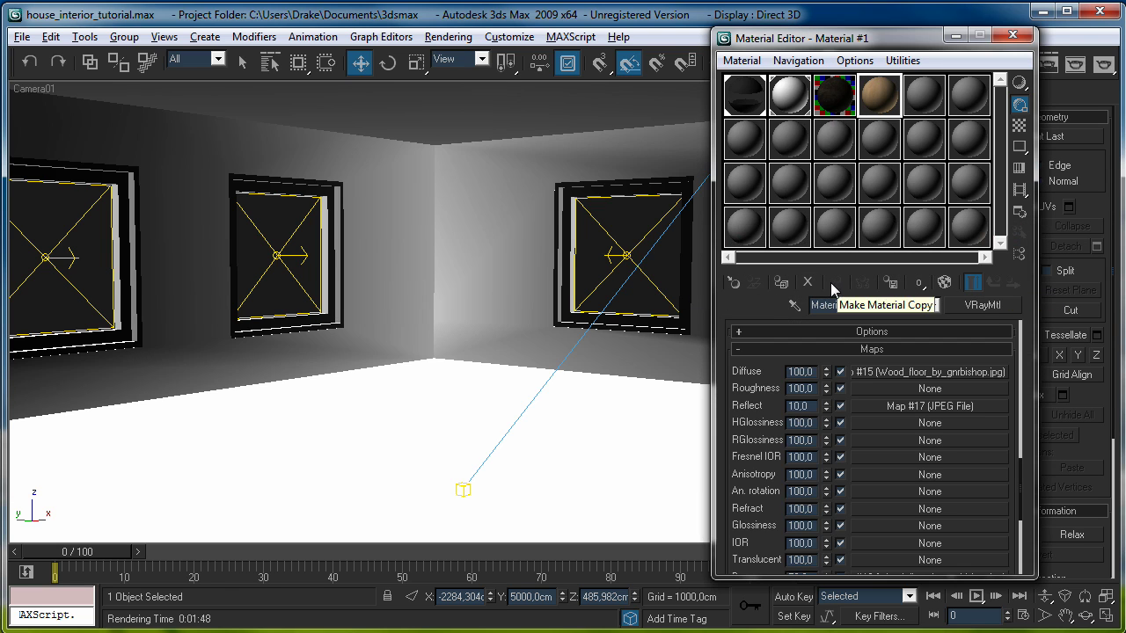
{"action": "left_click", "coordinate": [840, 406]}
{"action": "left_click", "coordinate": [515, 387]}
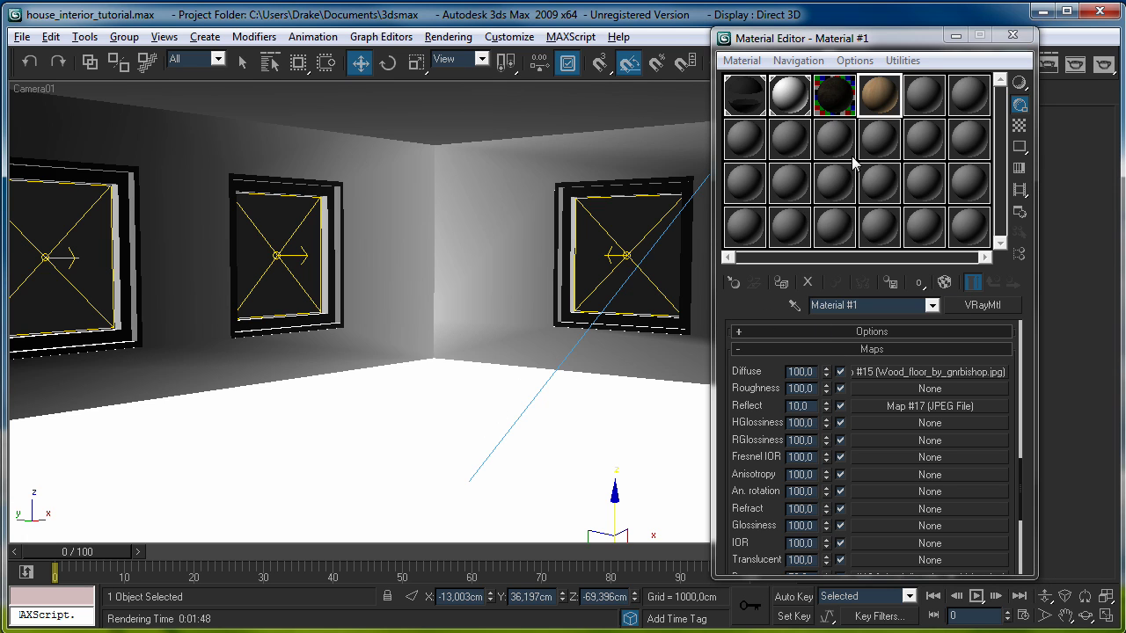
Render the camera view, then select the Marble_Floor_001 material.
{"action": "left_click", "coordinate": [1012, 35]}
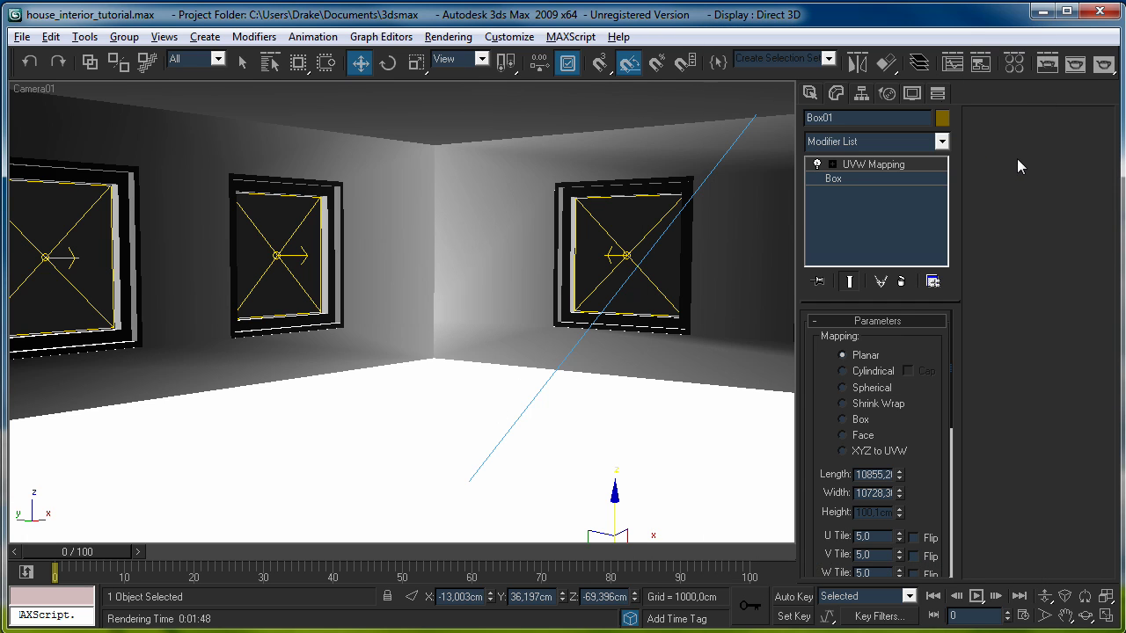
{"action": "left_click", "coordinate": [1103, 65]}
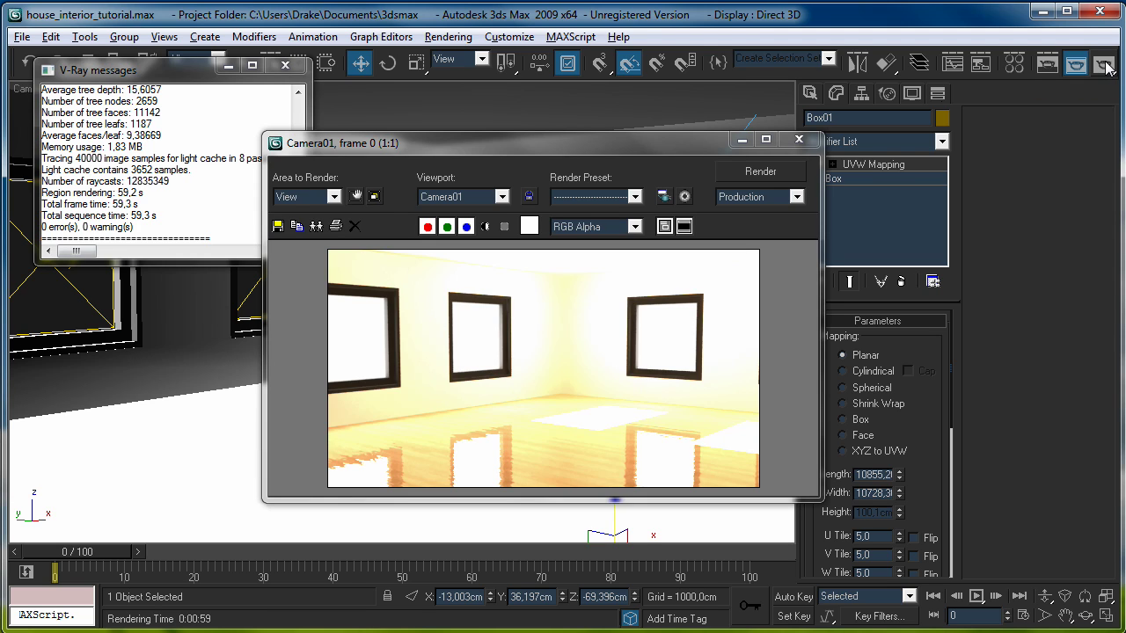
{"action": "left_click", "coordinate": [1011, 64]}
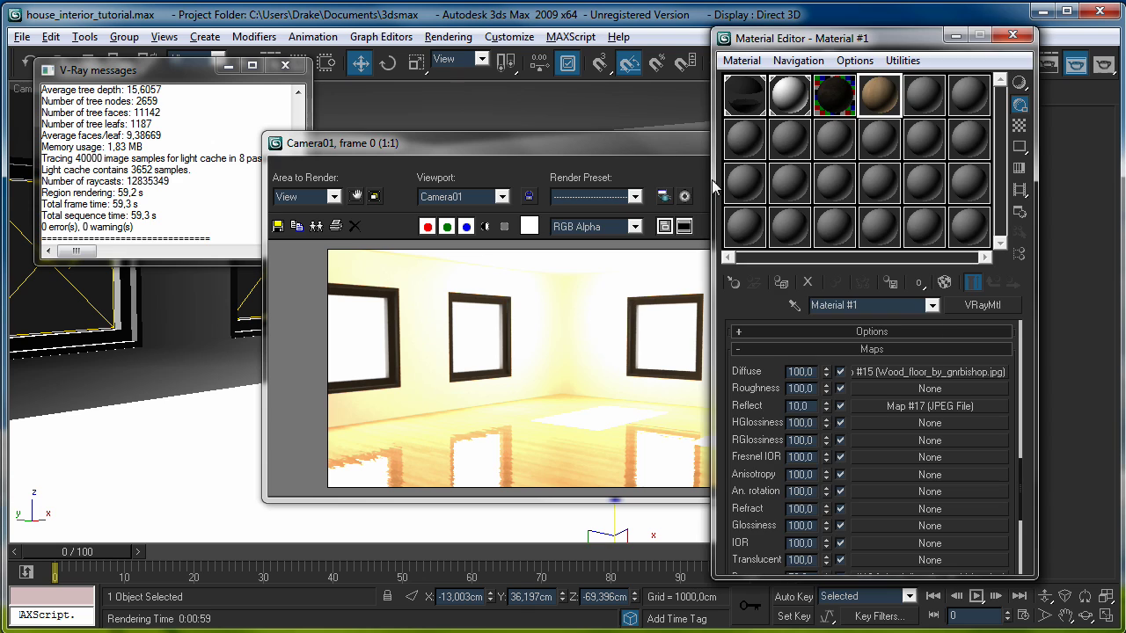
{"action": "left_click", "coordinate": [847, 91]}
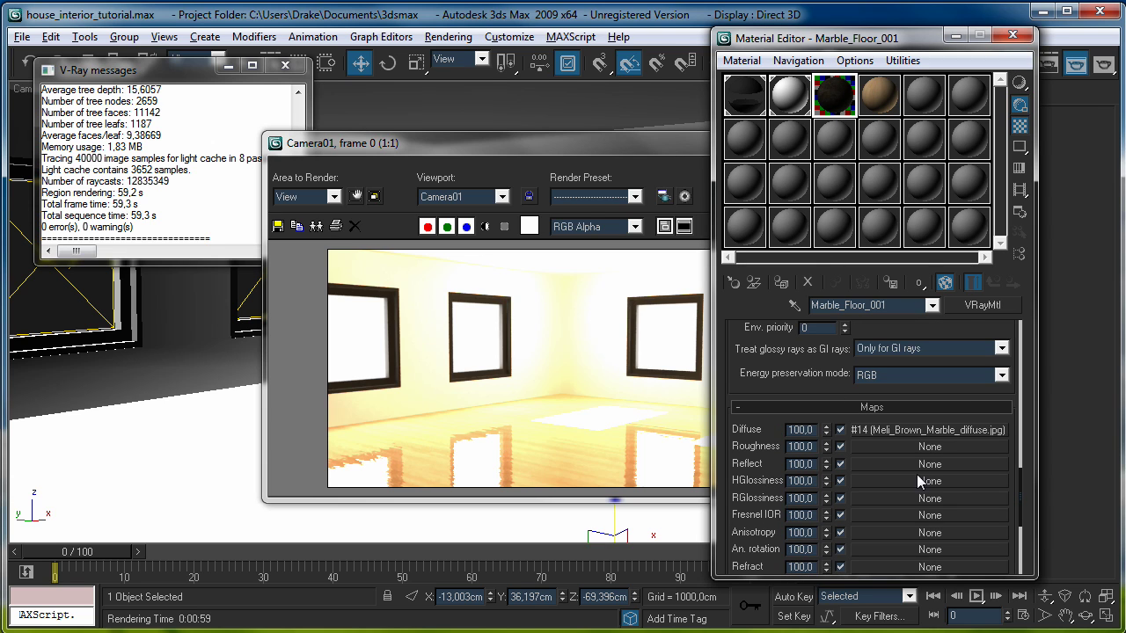
Replace the Marble_Floor_001 diffuse bitmap with 053meriserf.jpg.
{"action": "left_click", "coordinate": [916, 432]}
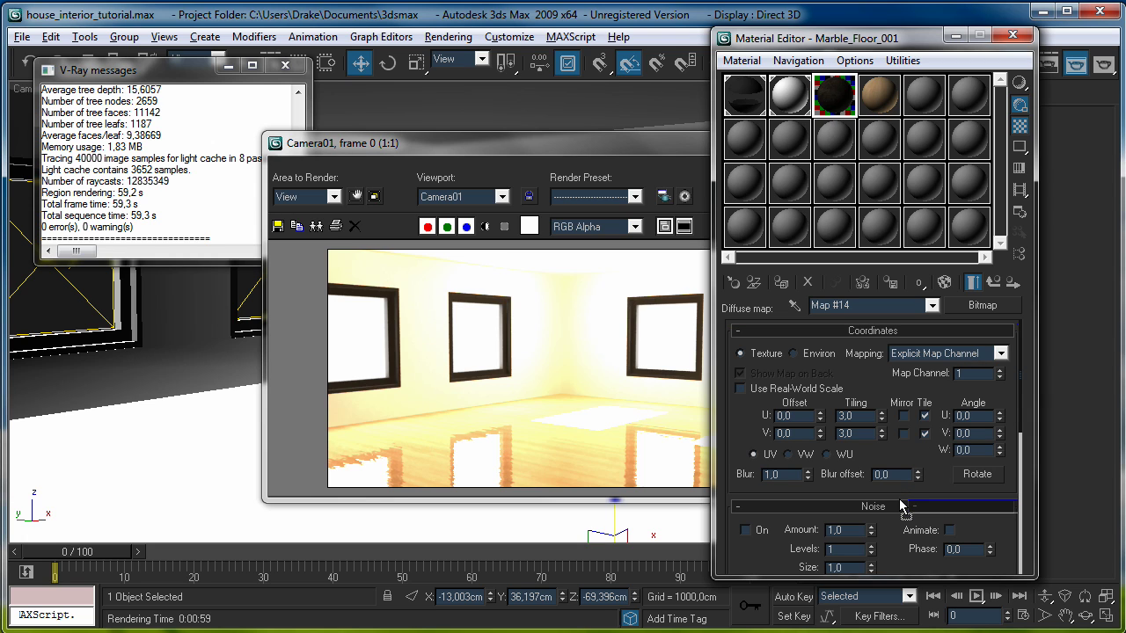
{"action": "scroll", "coordinate": [901, 506], "scroll_direction": "down", "scroll_amount": 3}
{"action": "left_click", "coordinate": [875, 451]}
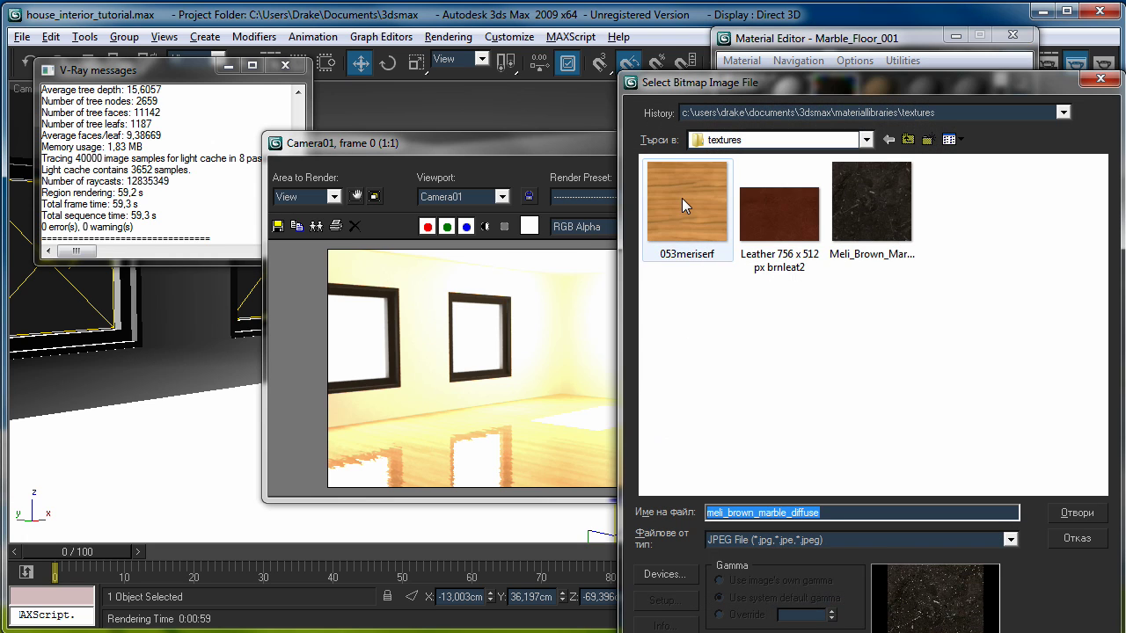
{"action": "left_click", "coordinate": [683, 199]}
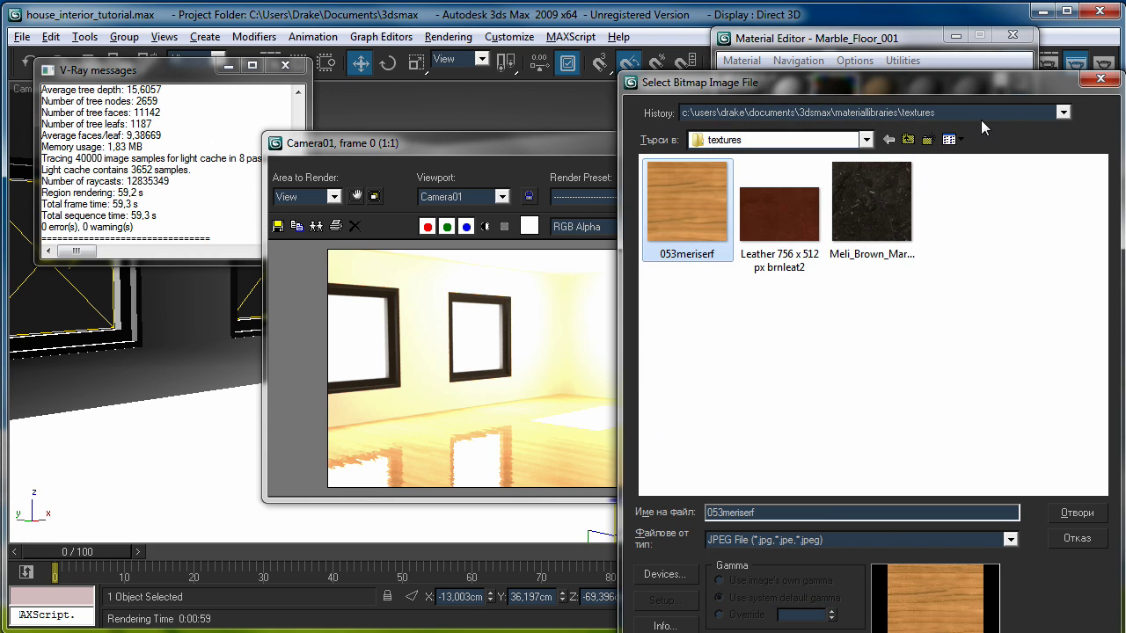
{"action": "double_click", "coordinate": [685, 211]}
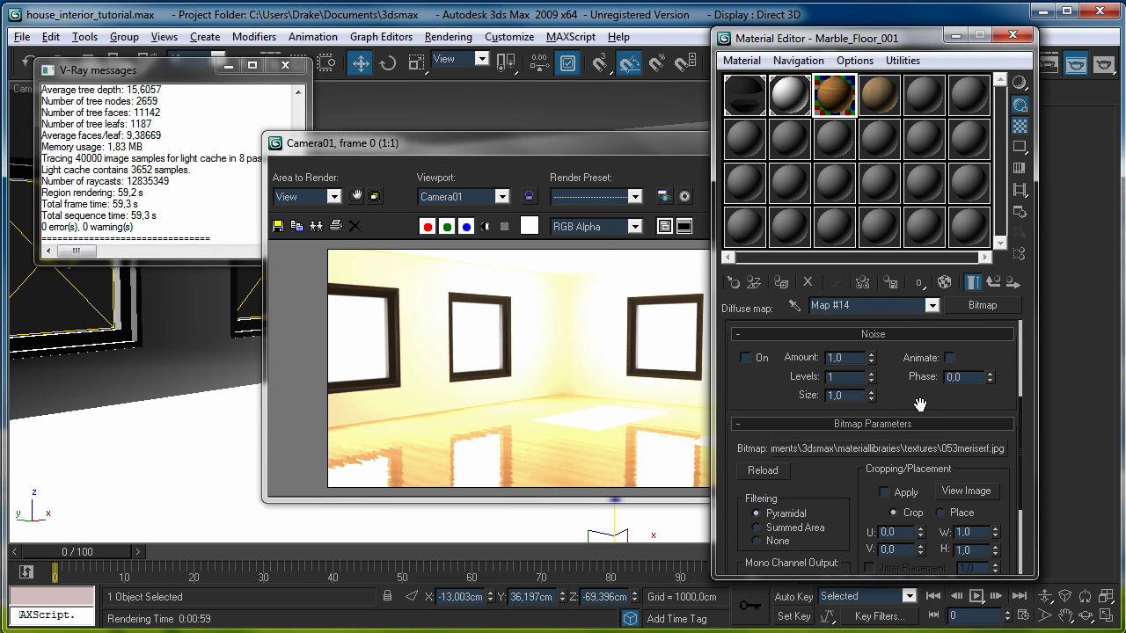
{"action": "left_click_drag", "start_coordinate": [919, 404], "coordinate": [931, 326]}
{"action": "left_click", "coordinate": [997, 281]}
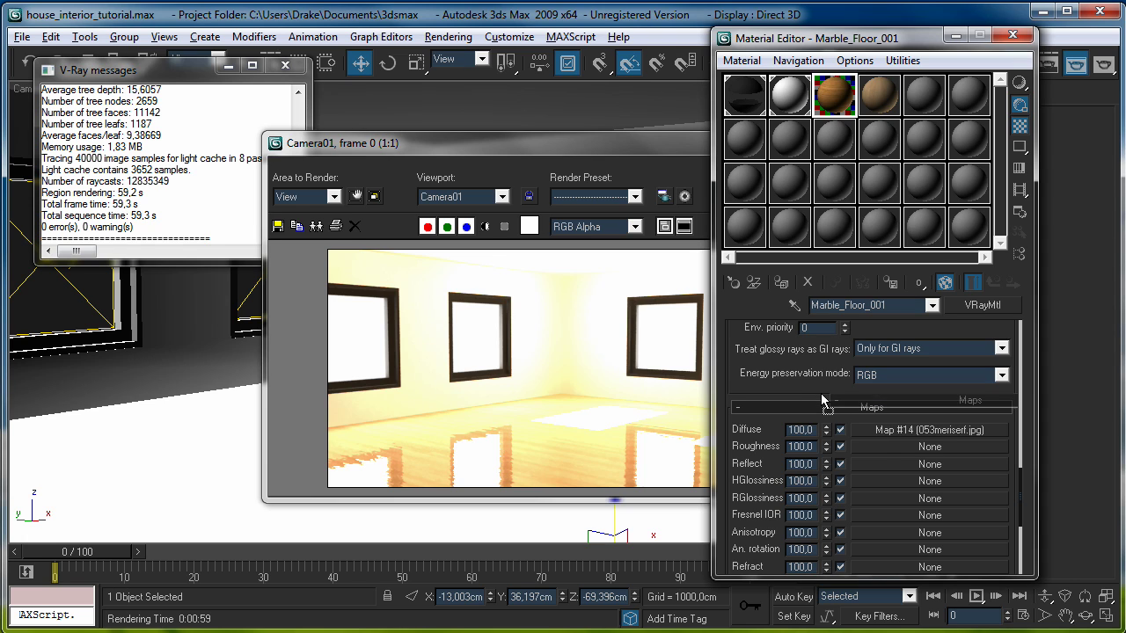
Replace the Marble_Floor_001 bump bitmap with 053meriserf.jpg.
{"action": "left_click_drag", "start_coordinate": [822, 388], "coordinate": [822, 255]}
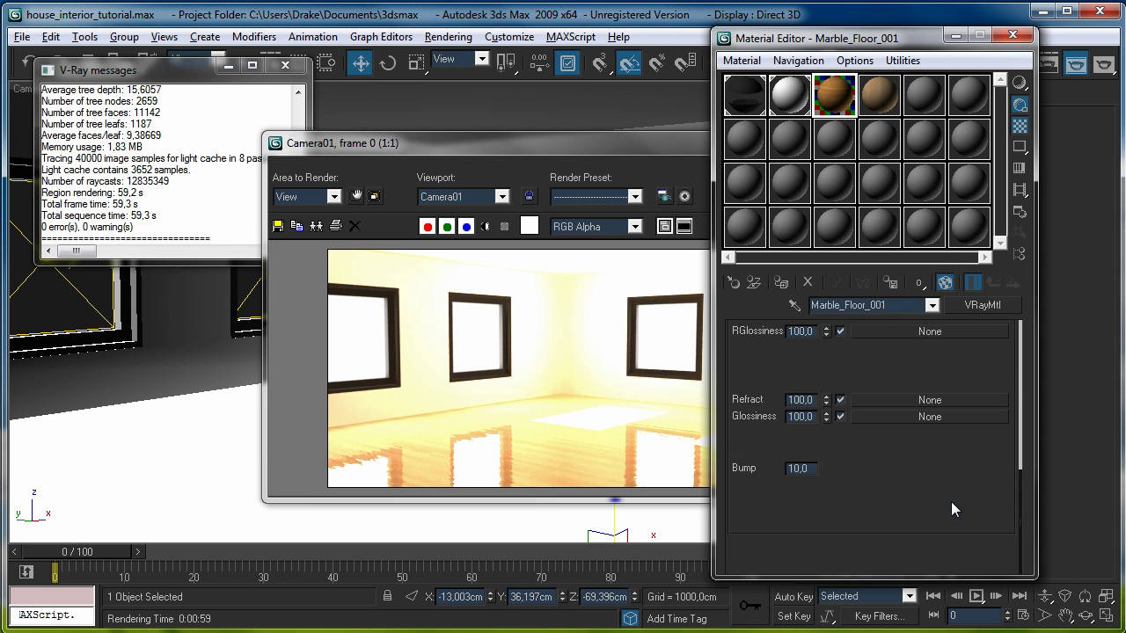
{"action": "left_click", "coordinate": [951, 501]}
{"action": "left_click_drag", "start_coordinate": [890, 525], "coordinate": [890, 227]}
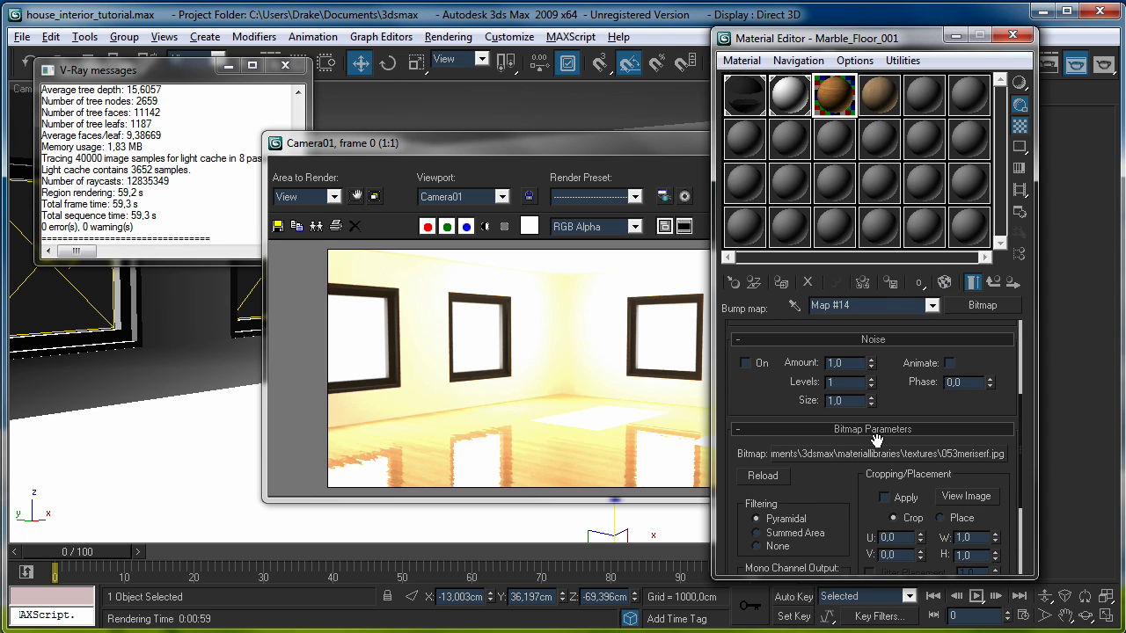
{"action": "left_click", "coordinate": [888, 453]}
{"action": "double_click", "coordinate": [679, 171]}
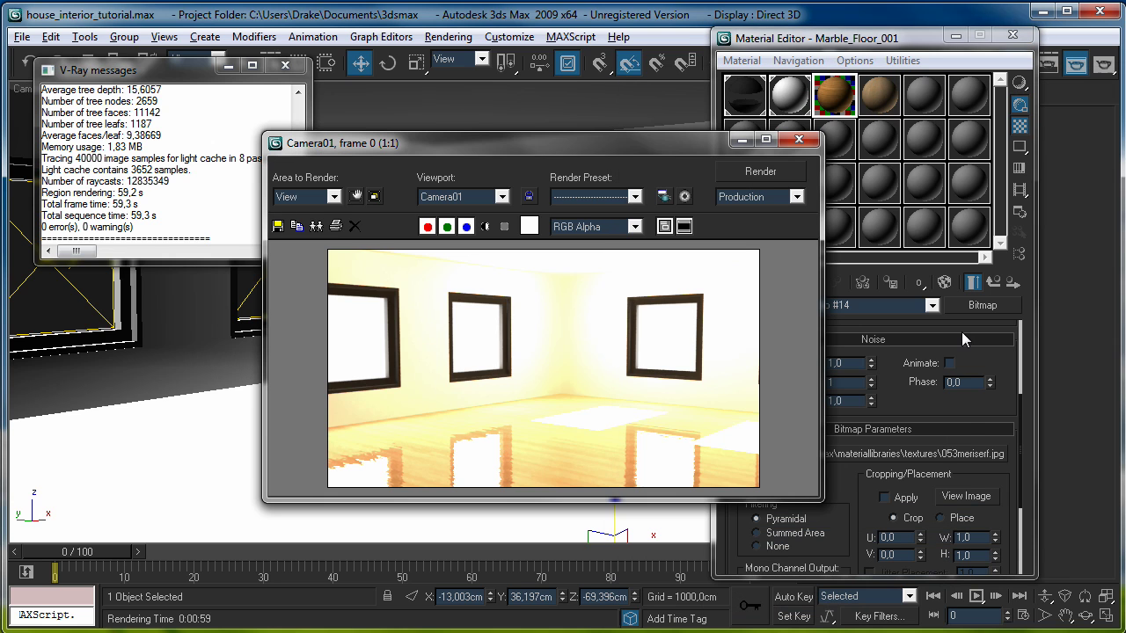
Assign Marble_Floor_001 to the floor box and re-render the Camera01 view.
{"action": "left_click", "coordinate": [798, 139]}
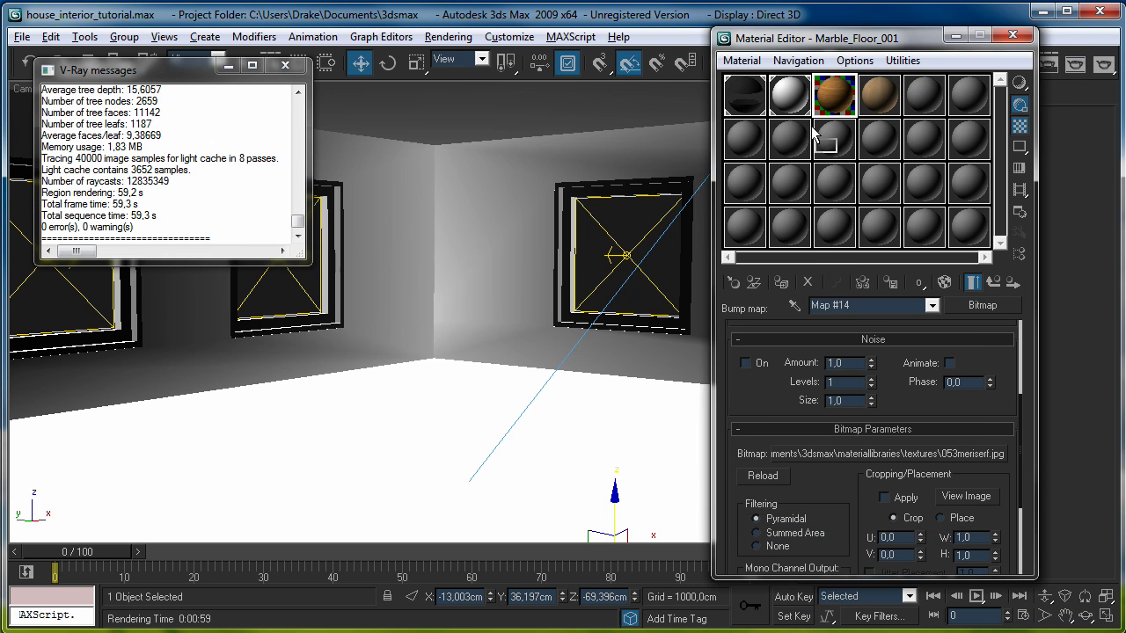
{"action": "left_click_drag", "start_coordinate": [404, 412], "coordinate": [406, 412]}
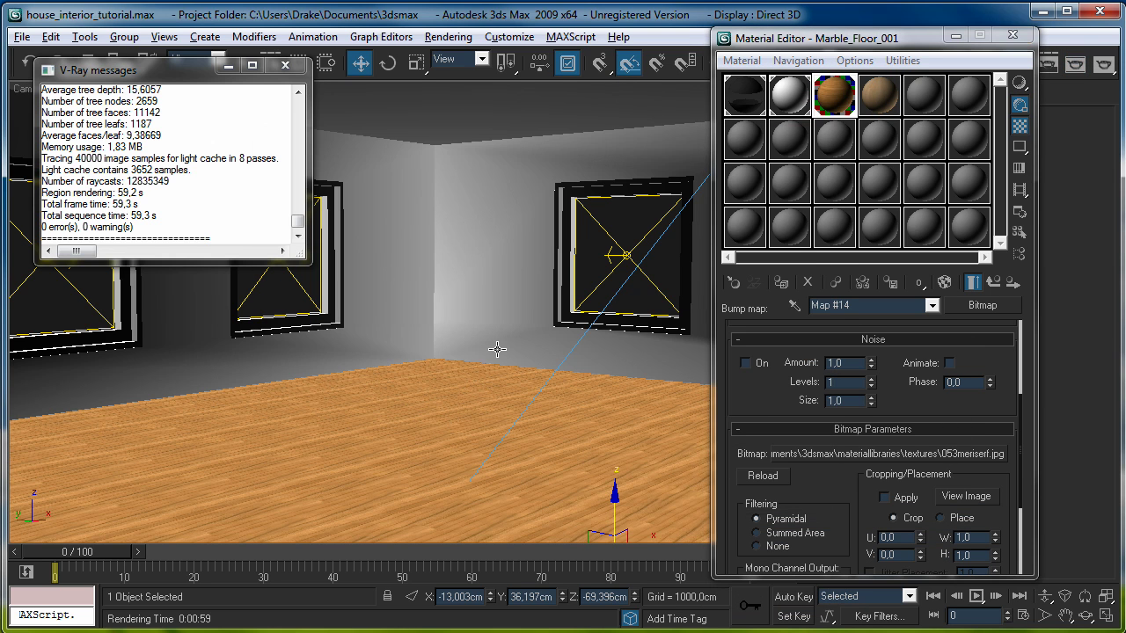
{"action": "left_click", "coordinate": [1012, 35]}
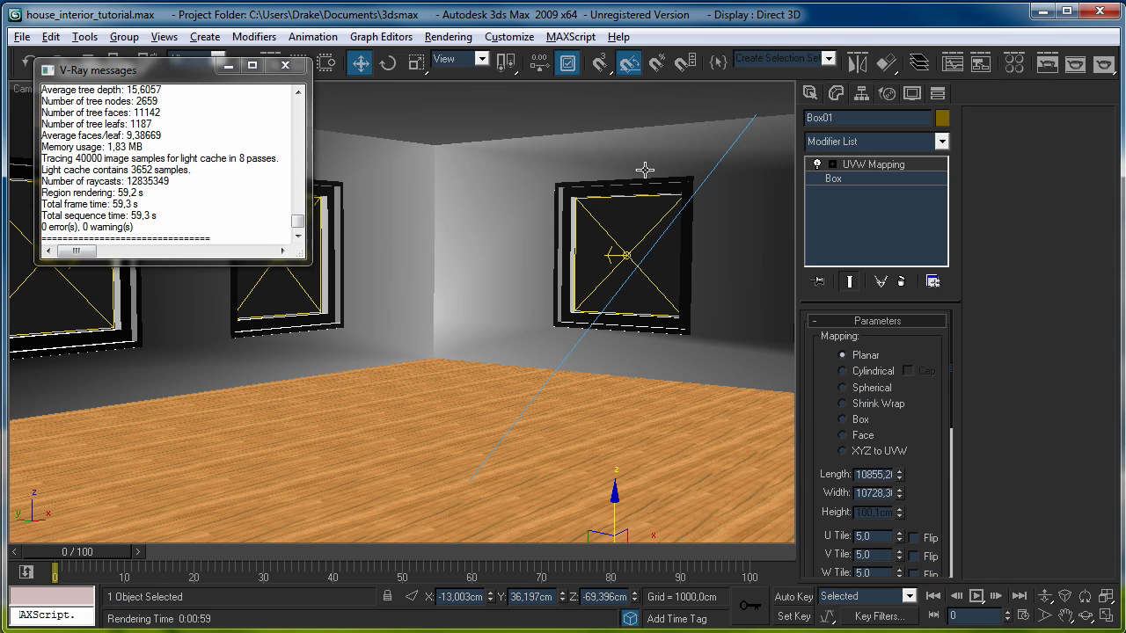
{"action": "left_click", "coordinate": [1101, 64]}
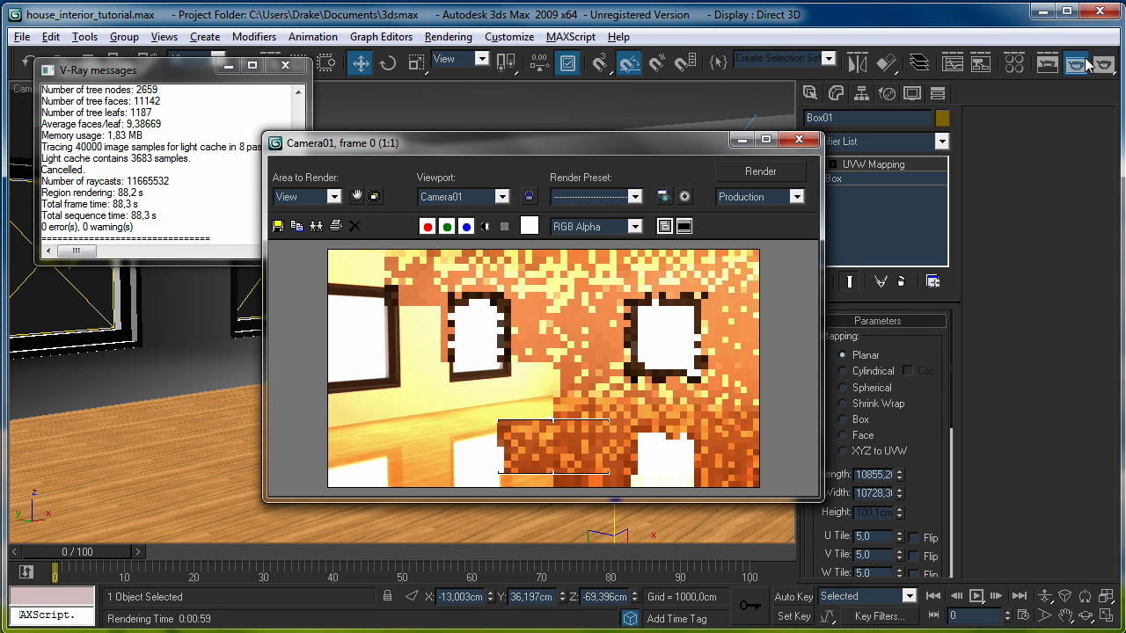